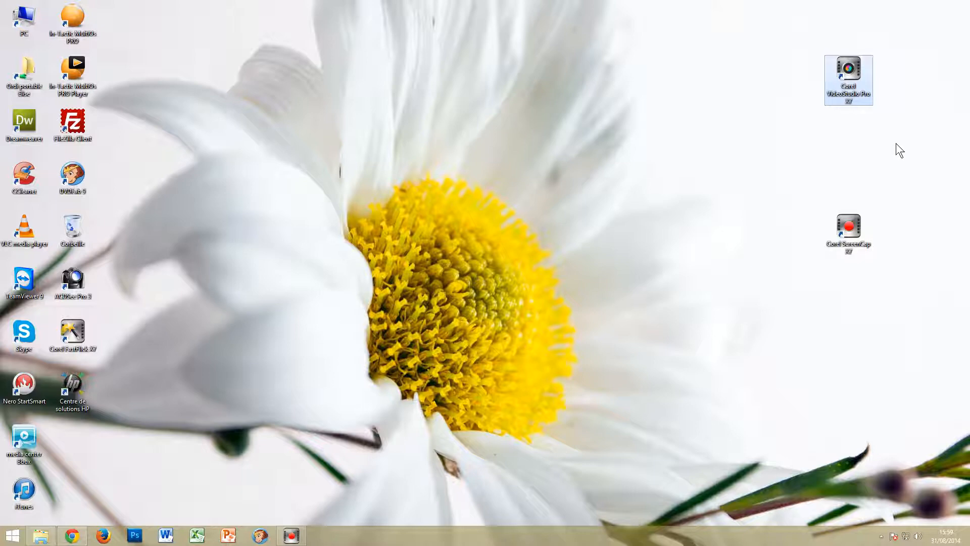
Launch Corel VideoStudio Pro X7 and view its capture workspace before returning to the editing workspace.
double_click(844, 84)
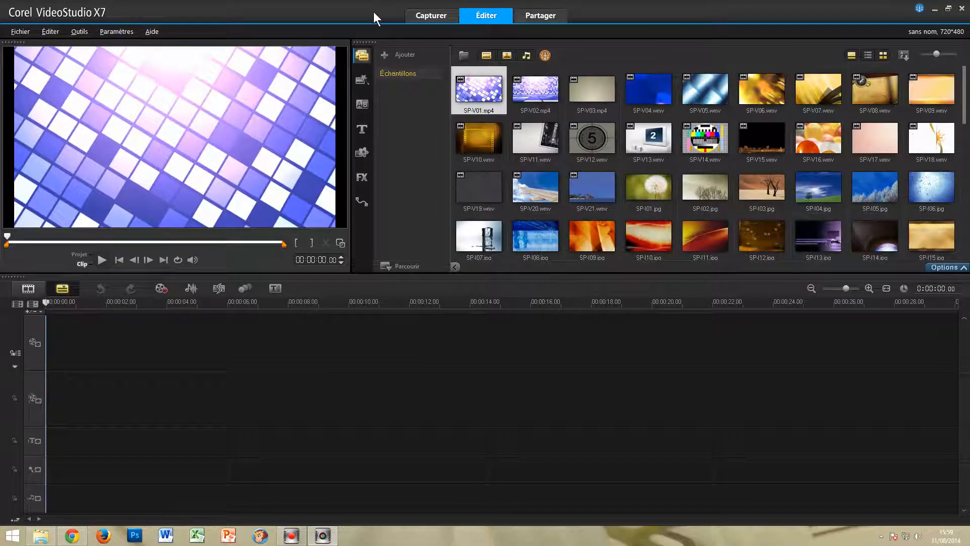
click(423, 16)
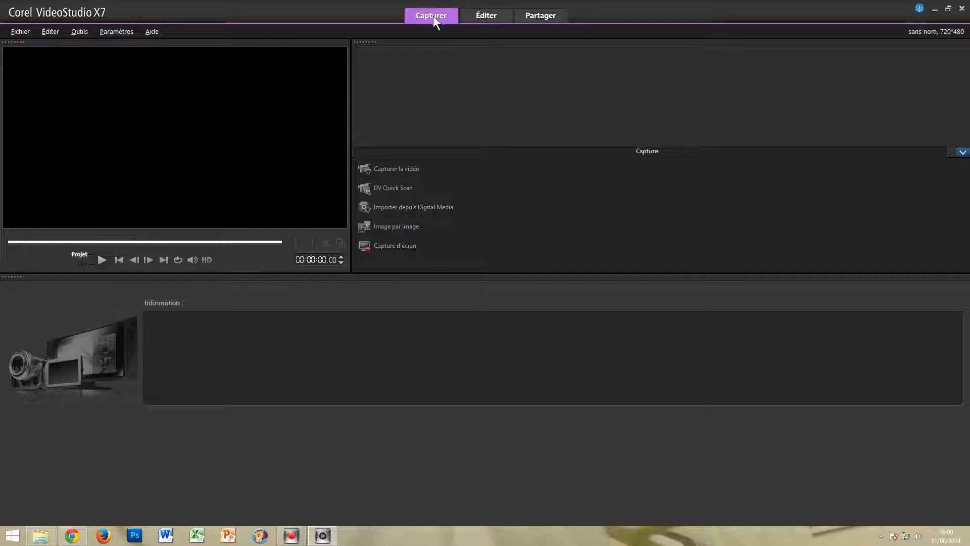
click(489, 14)
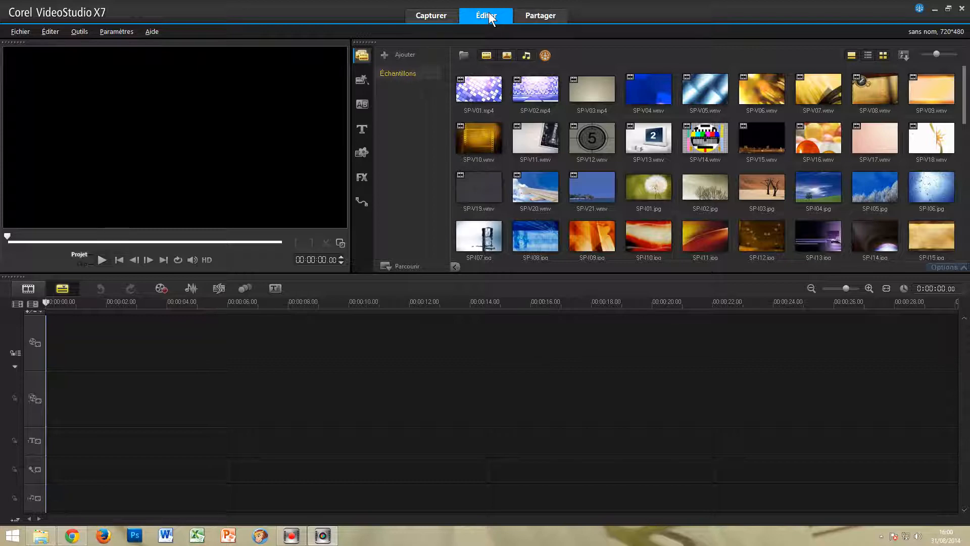
Minimise the video editor and open the COREL VIDEO folder on the E: drive in File Explorer.
click(934, 9)
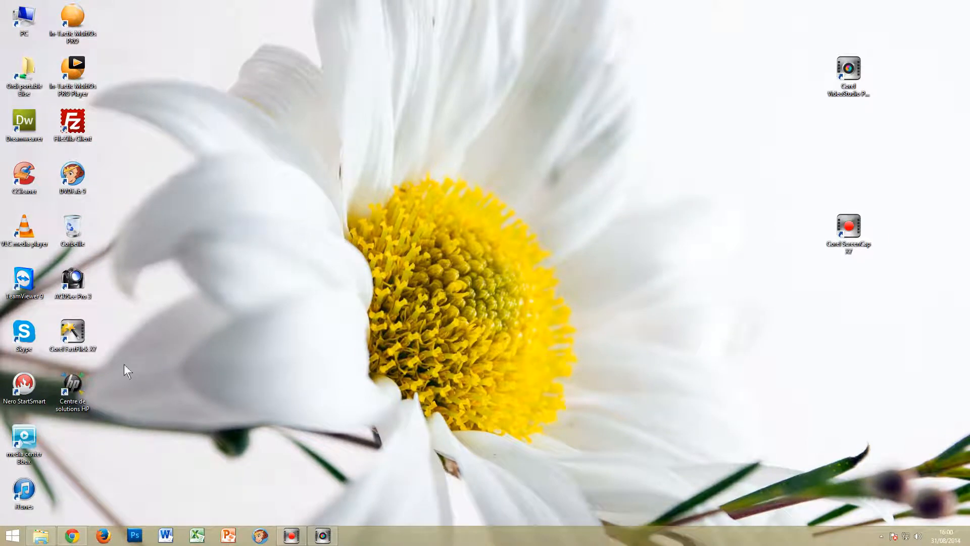
double_click(24, 23)
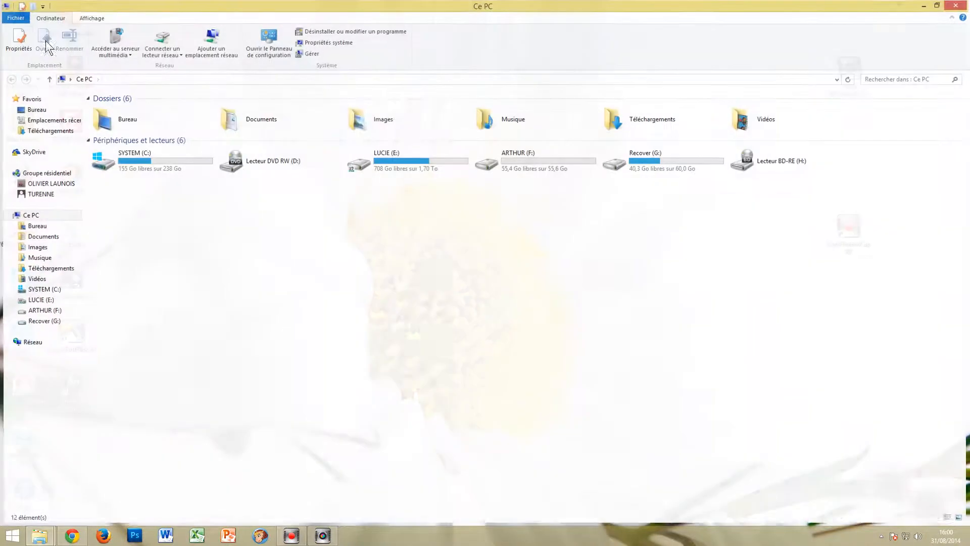
double_click(404, 159)
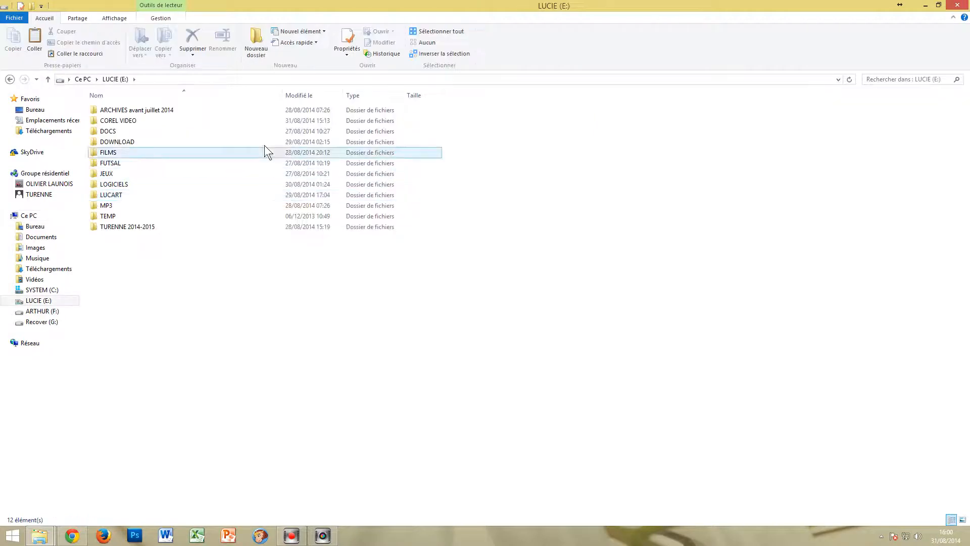
double_click(140, 122)
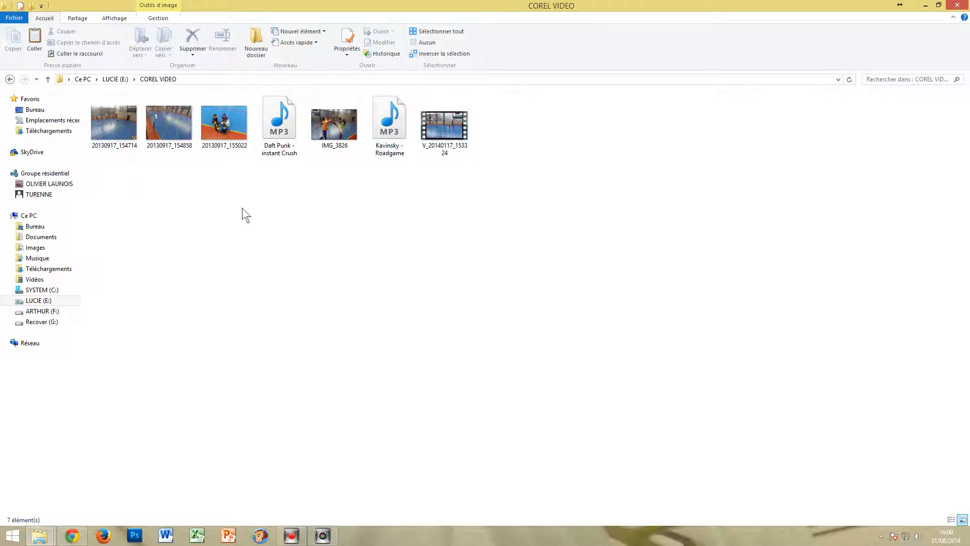
Examine the photos, MP3 tracks and video clip in the COREL VIDEO folder and switch back to Corel VideoStudio.
click(136, 128)
click(224, 124)
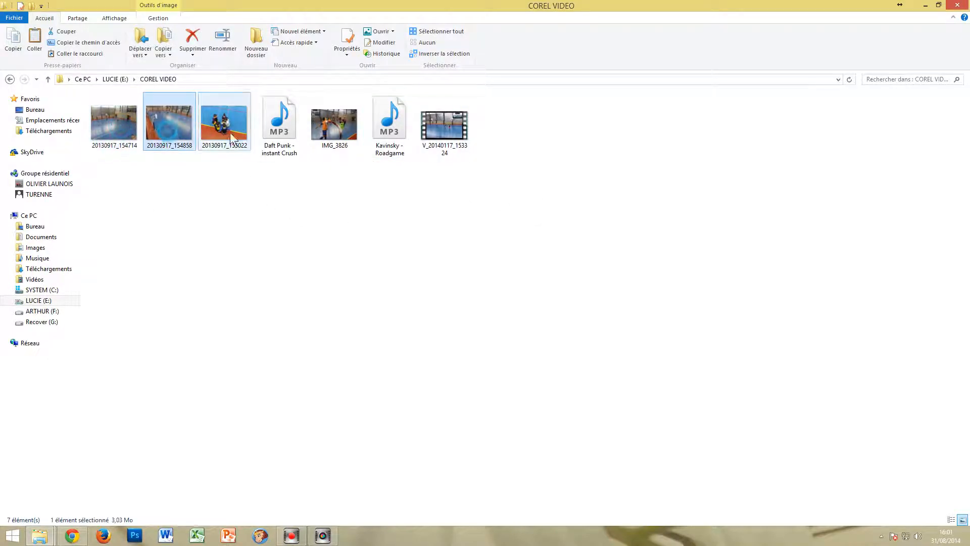
click(286, 135)
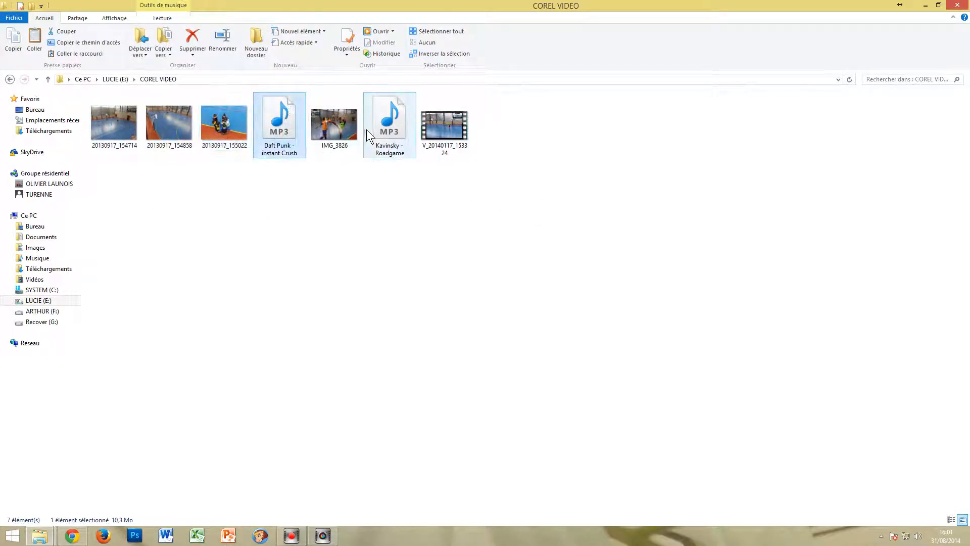
click(366, 129)
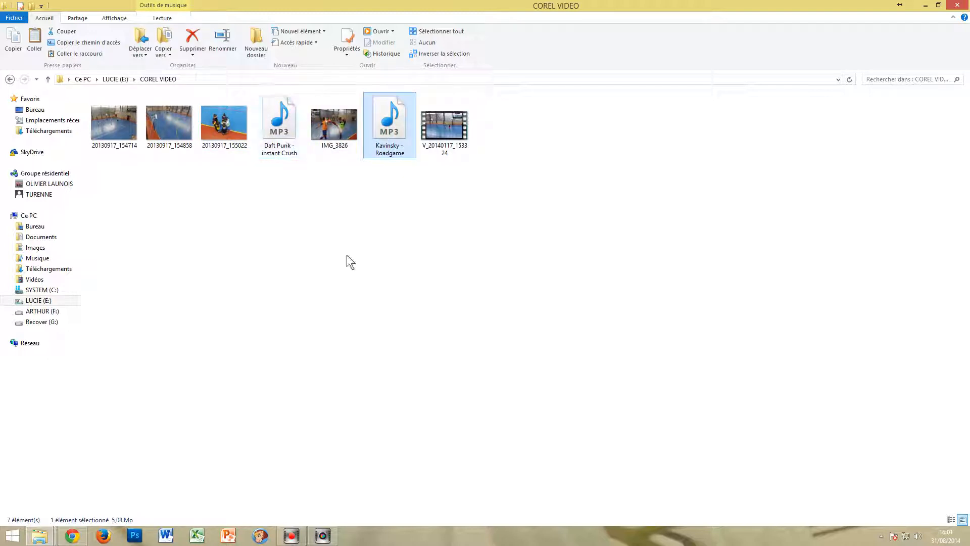
mouse_move(448, 151)
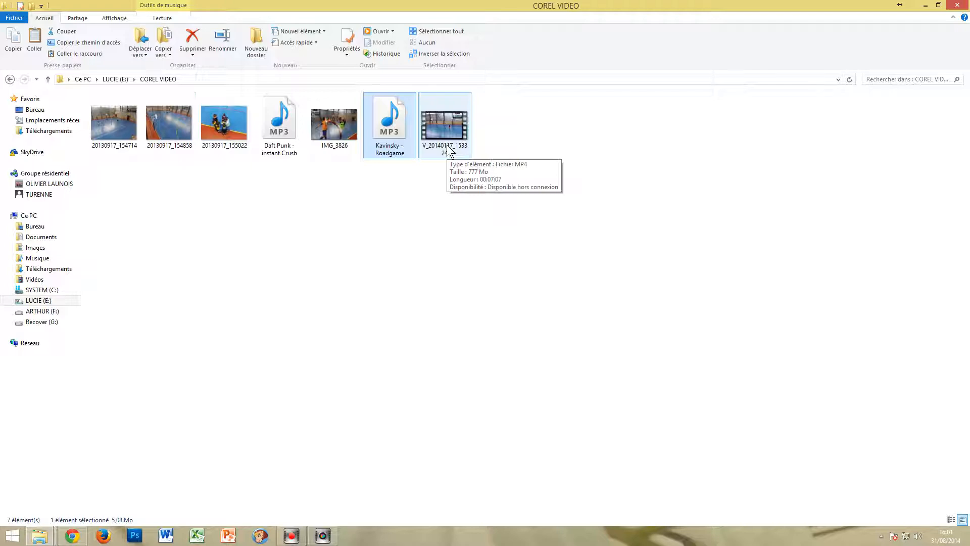
click(926, 6)
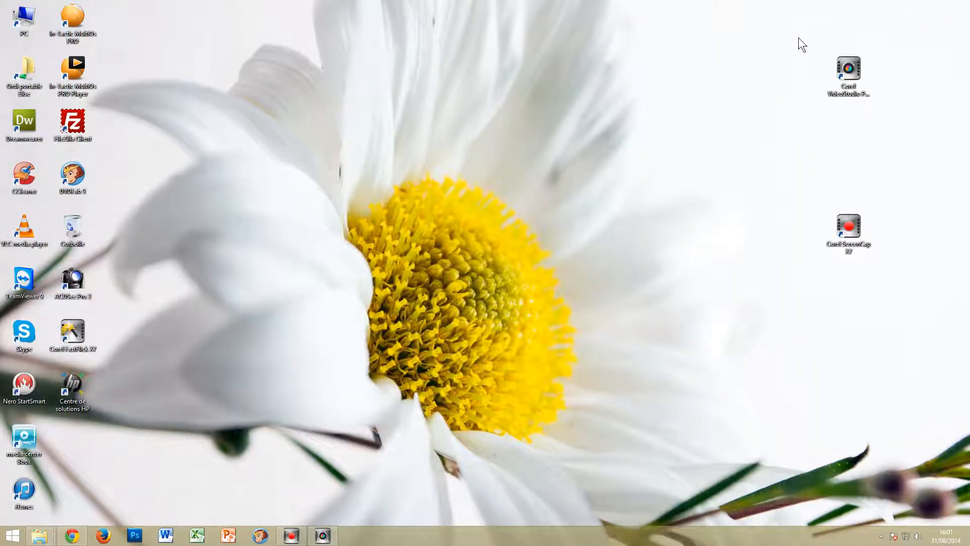
click(323, 538)
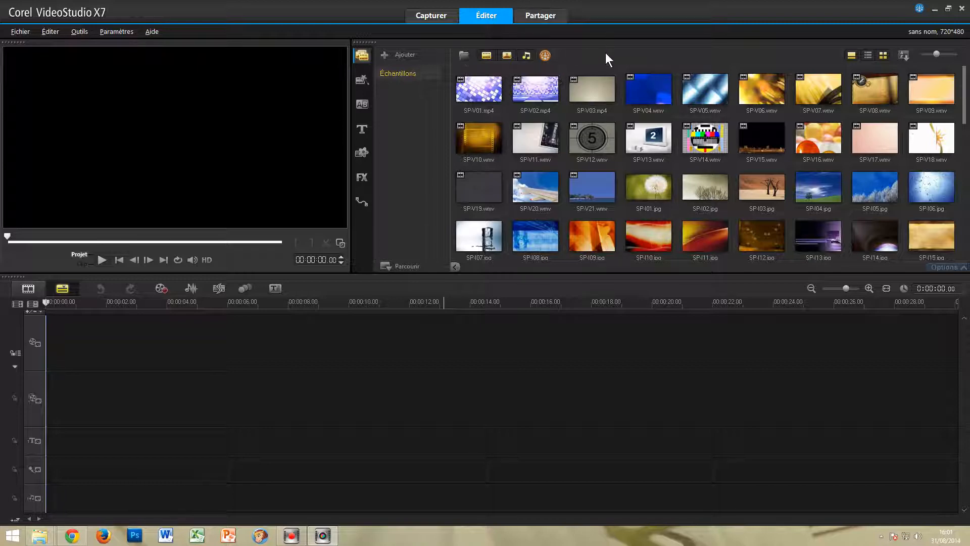
click(464, 57)
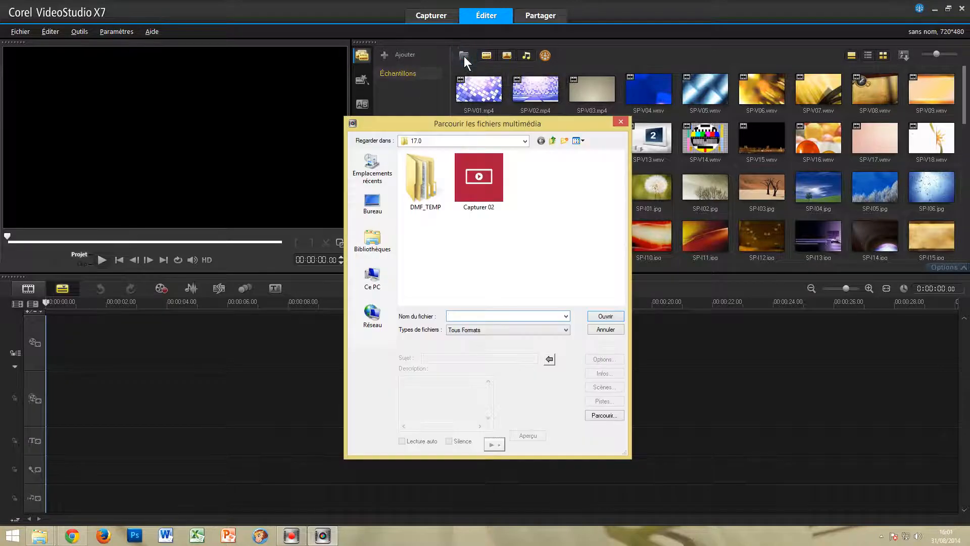
click(373, 169)
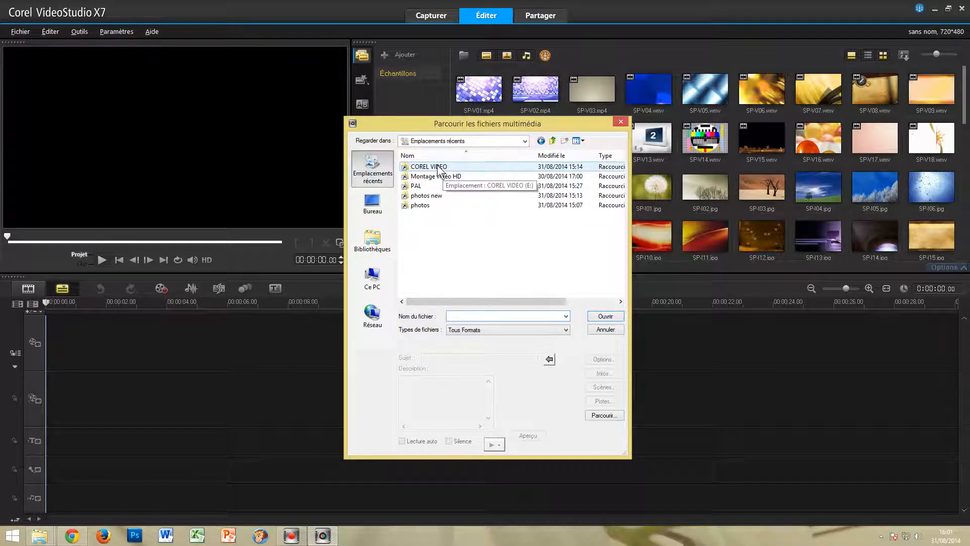
click(447, 167)
double_click(448, 168)
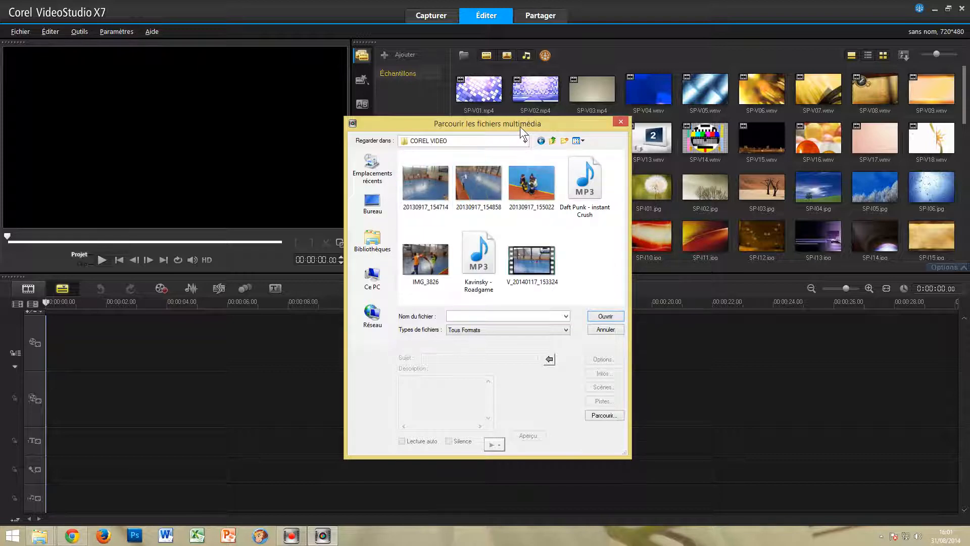
drag(520, 126, 275, 74)
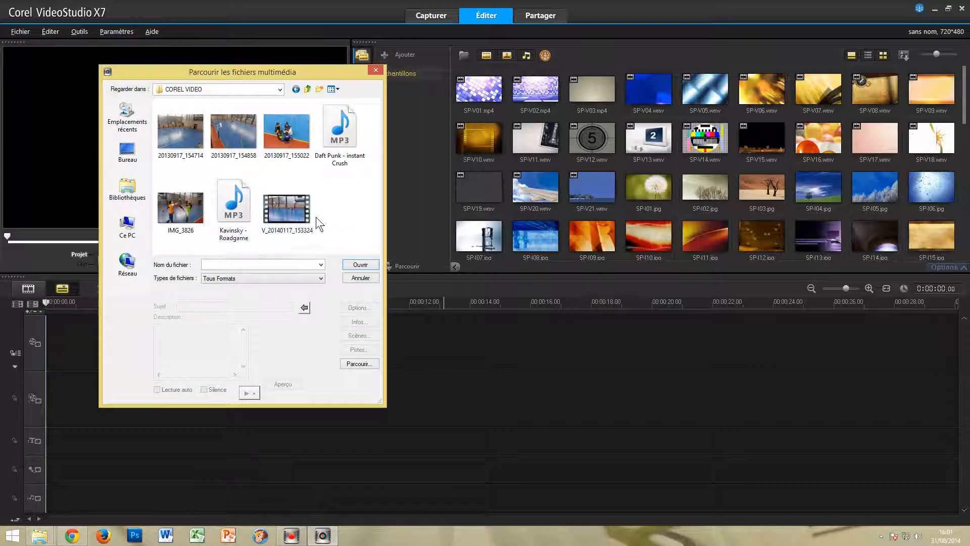
click(361, 278)
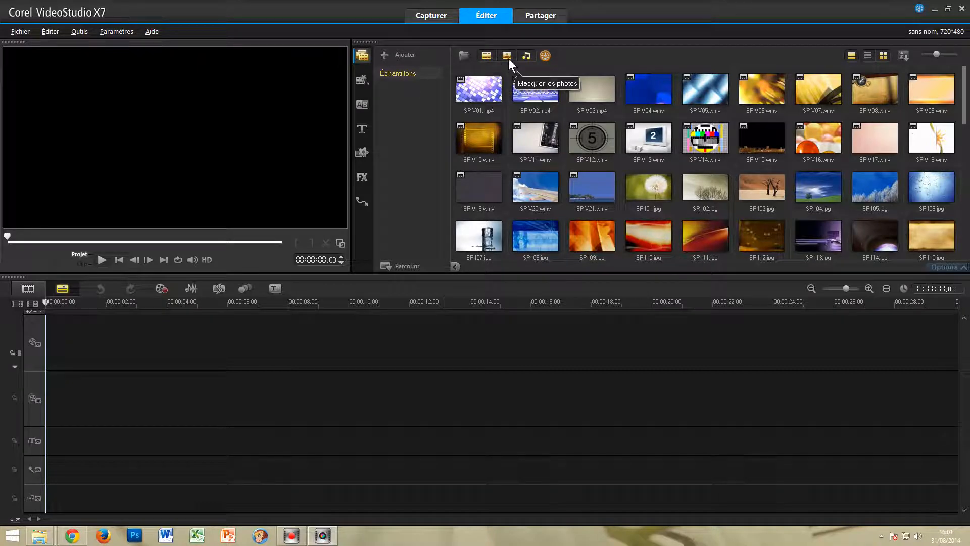
Filter the media library to view only the videos and after that only the photos.
click(508, 57)
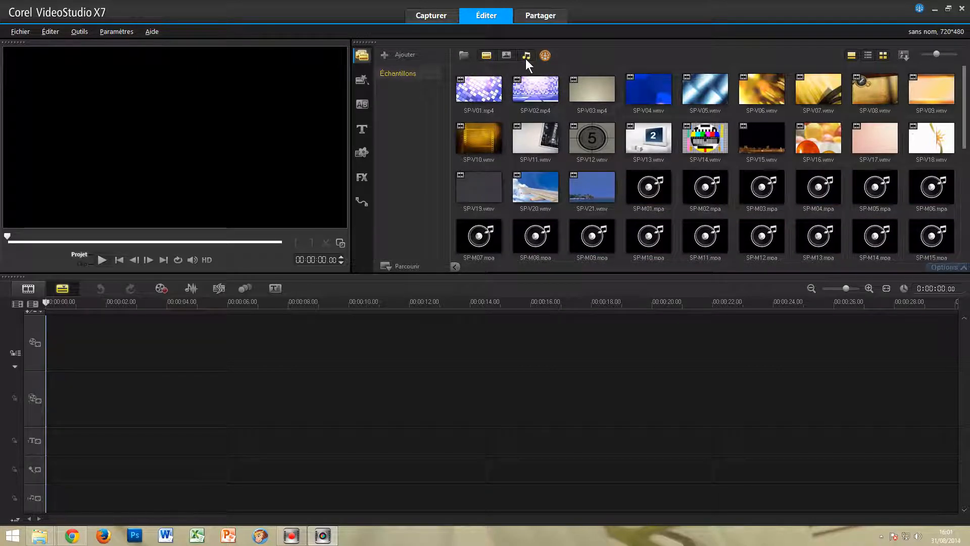
click(525, 57)
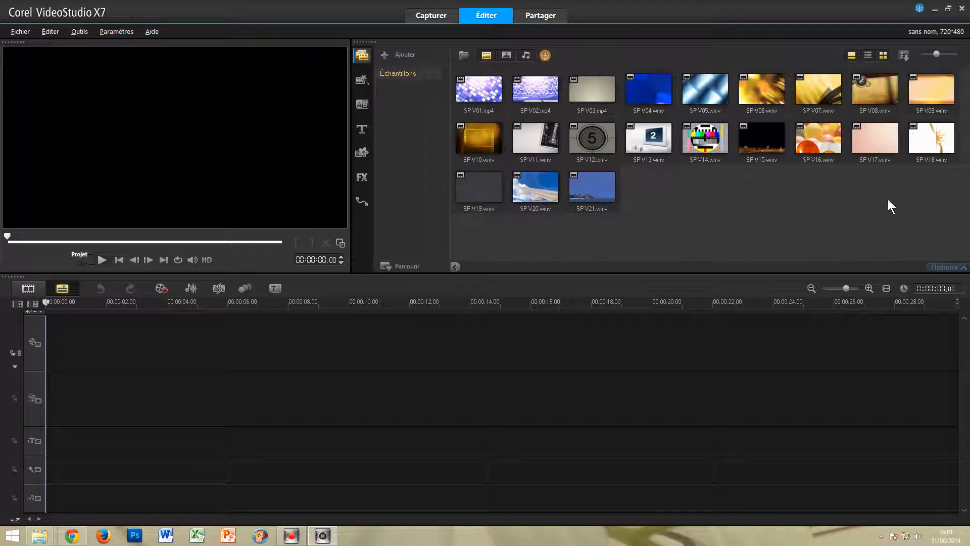
click(508, 56)
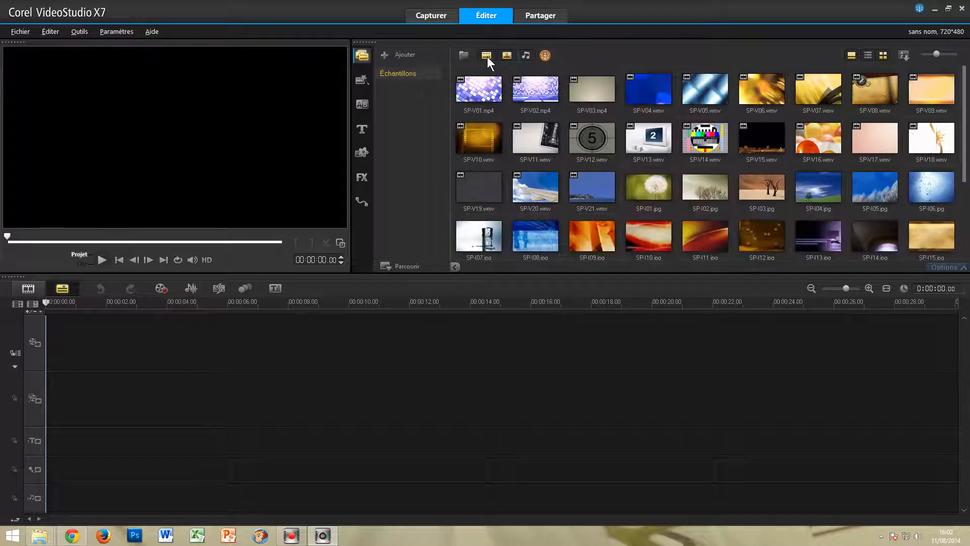
click(487, 56)
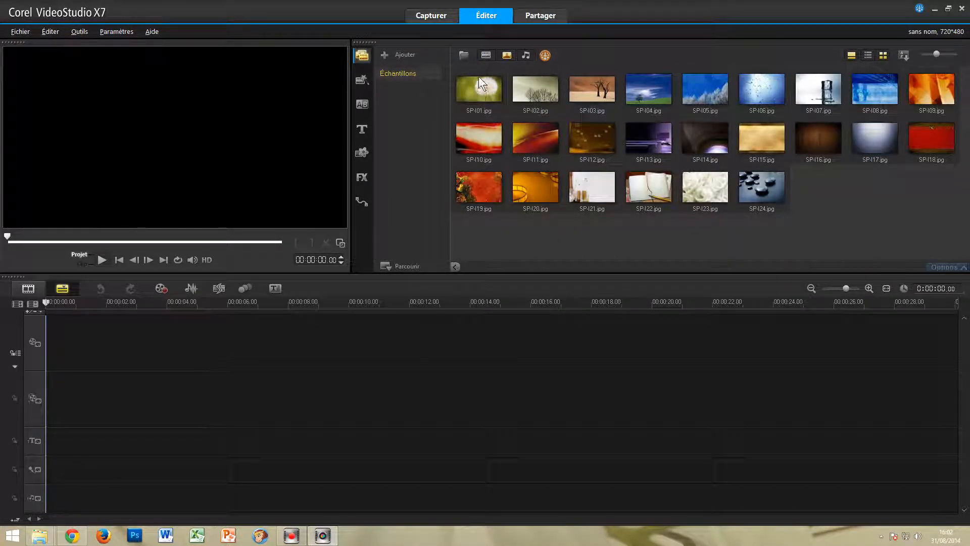
Filter the media library to view only the audio files, and restore the display of videos and photos.
click(526, 55)
click(506, 56)
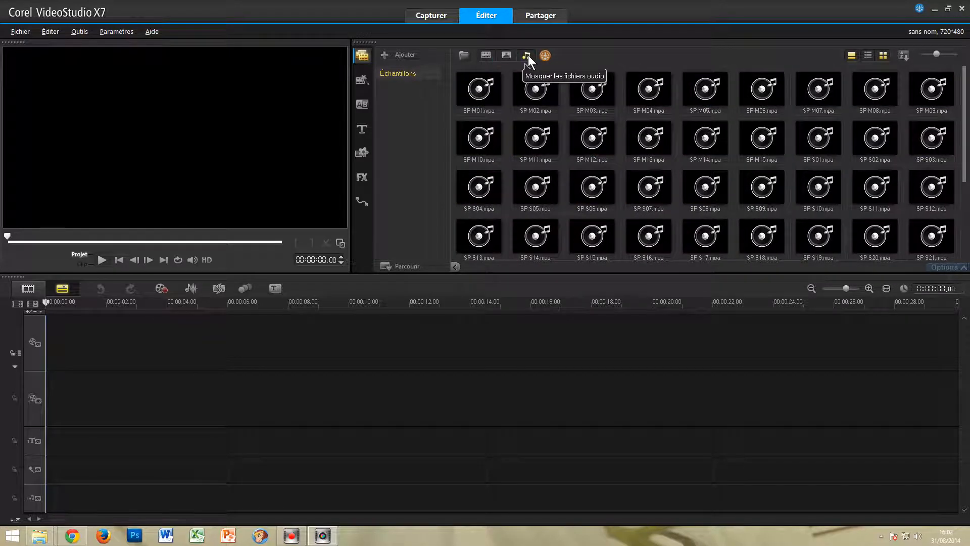
click(487, 56)
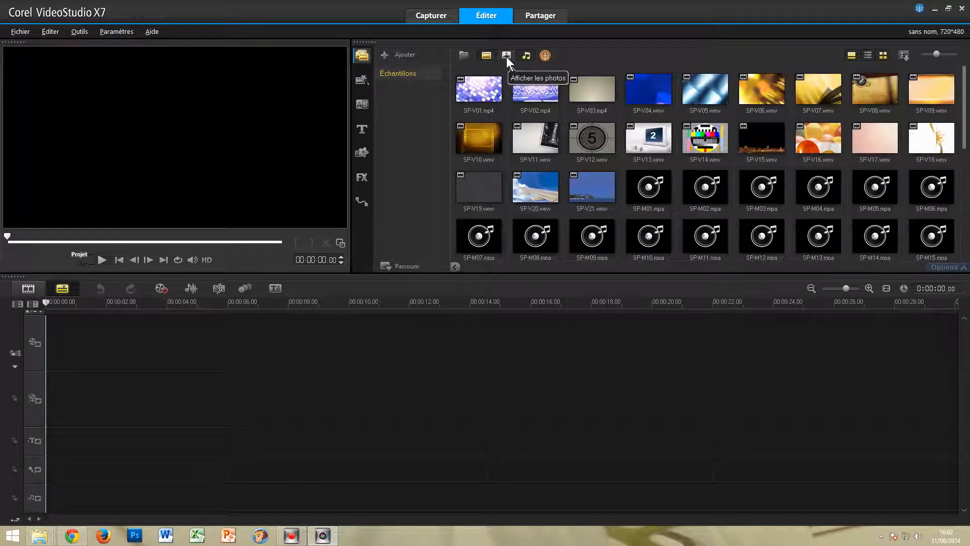
click(507, 57)
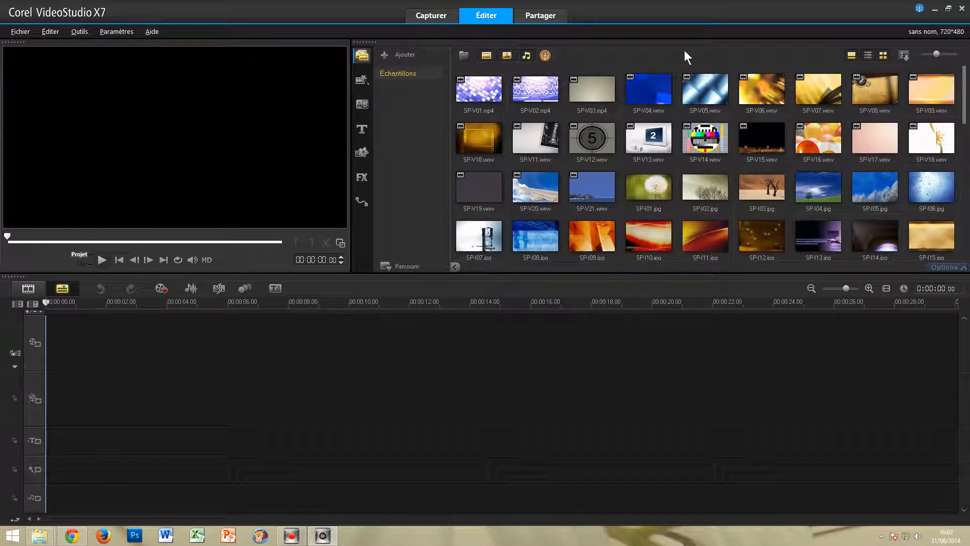
Import all seven photo, MP3 and video files from the COREL VIDEO folder into the Échantillons media library.
drag(964, 95, 964, 238)
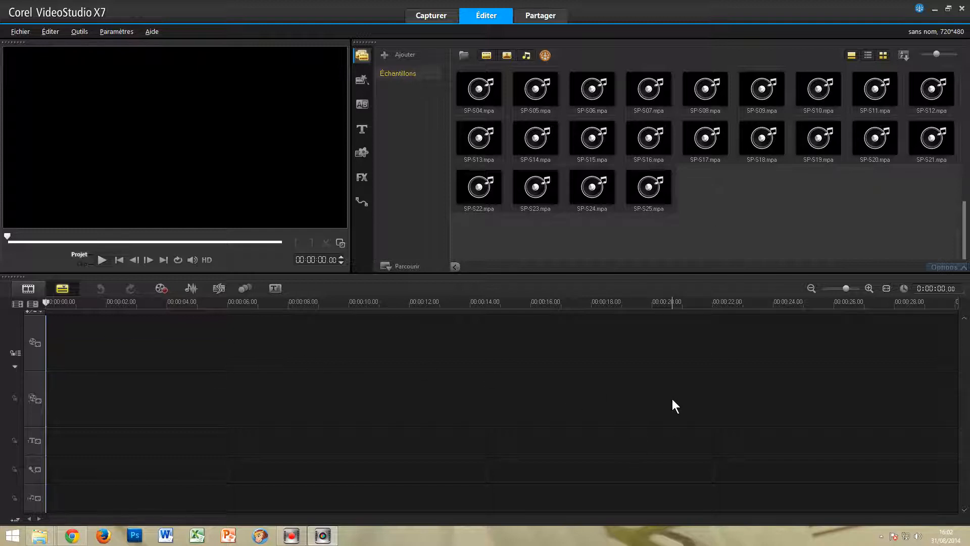
click(463, 55)
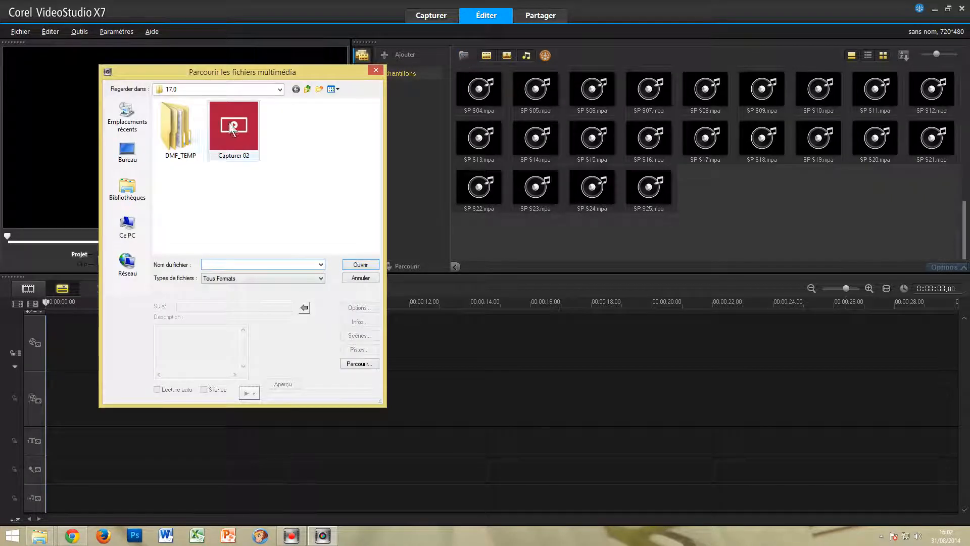
click(141, 114)
click(203, 115)
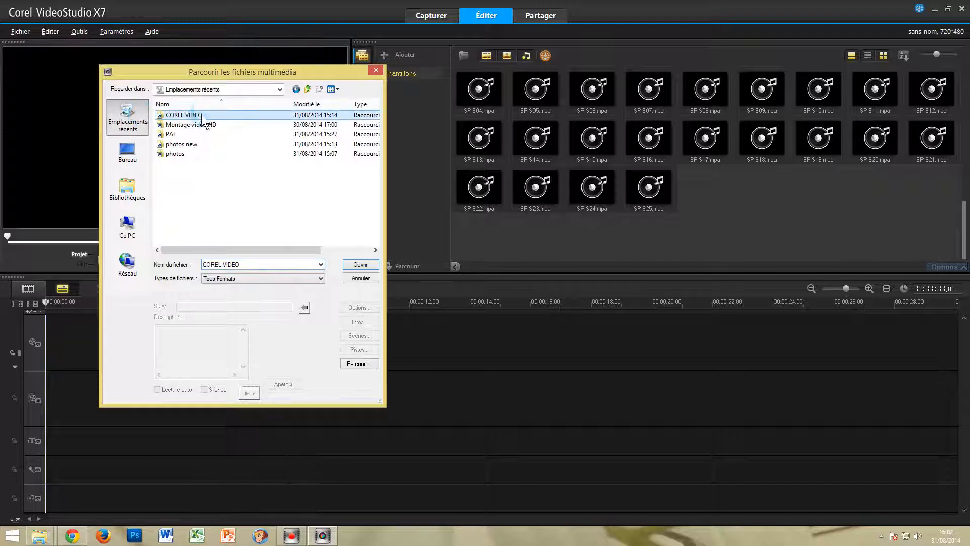
double_click(203, 114)
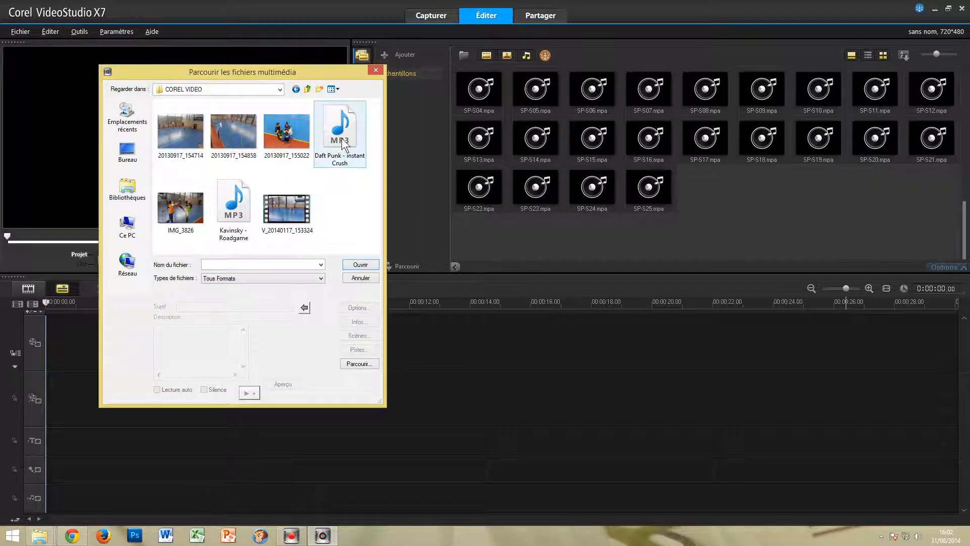
click(187, 136)
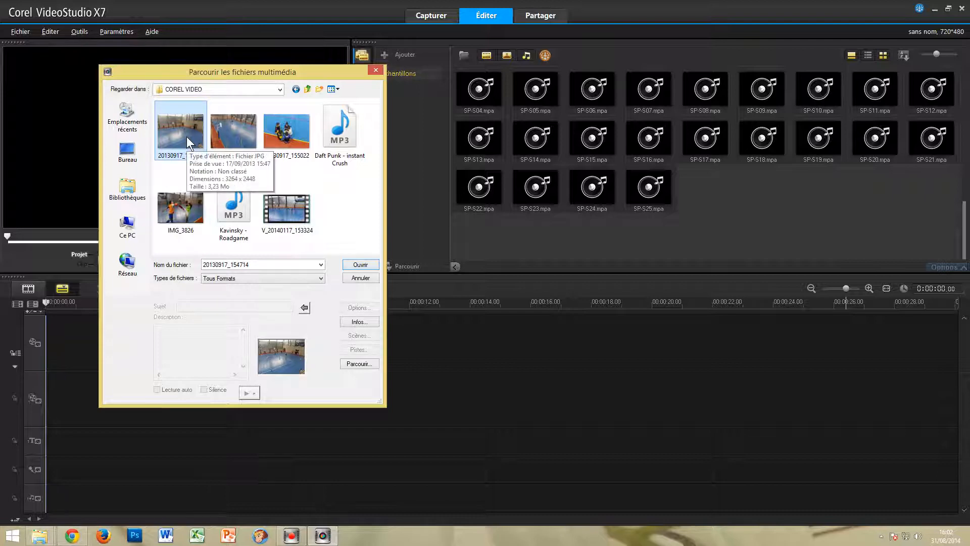
shift+click(297, 214)
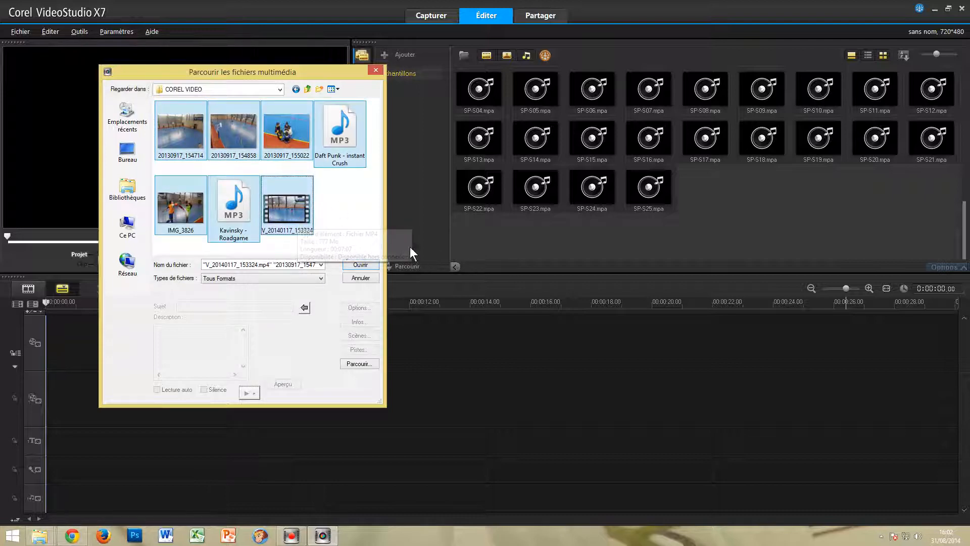
click(368, 267)
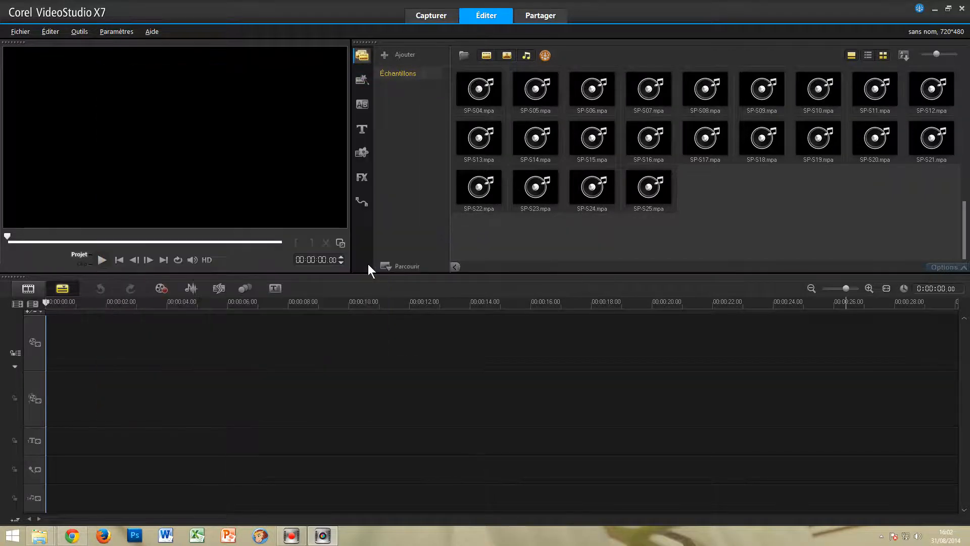
Clear the selection of the imported media and preview the photo 20130917_154714.jpg from the library.
scroll(962, 201, down, 1)
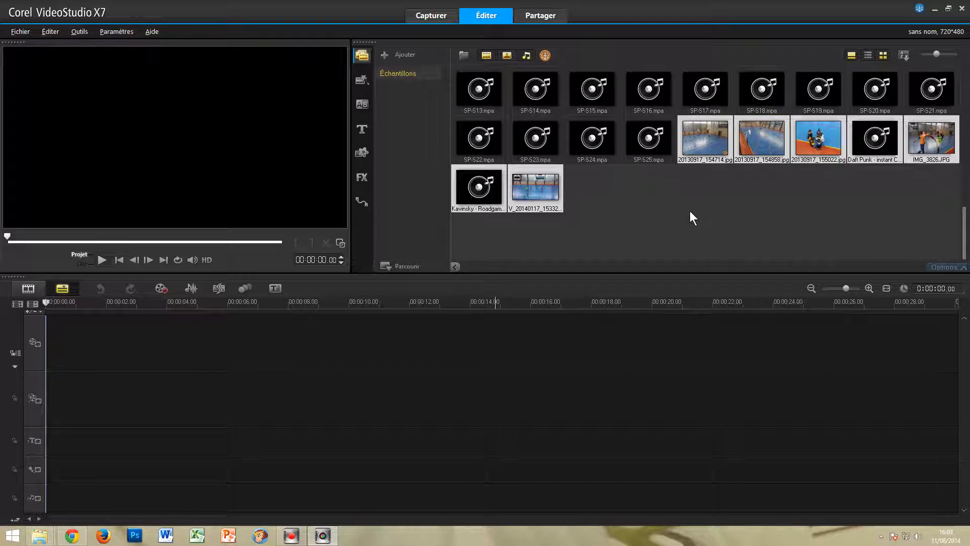
click(745, 202)
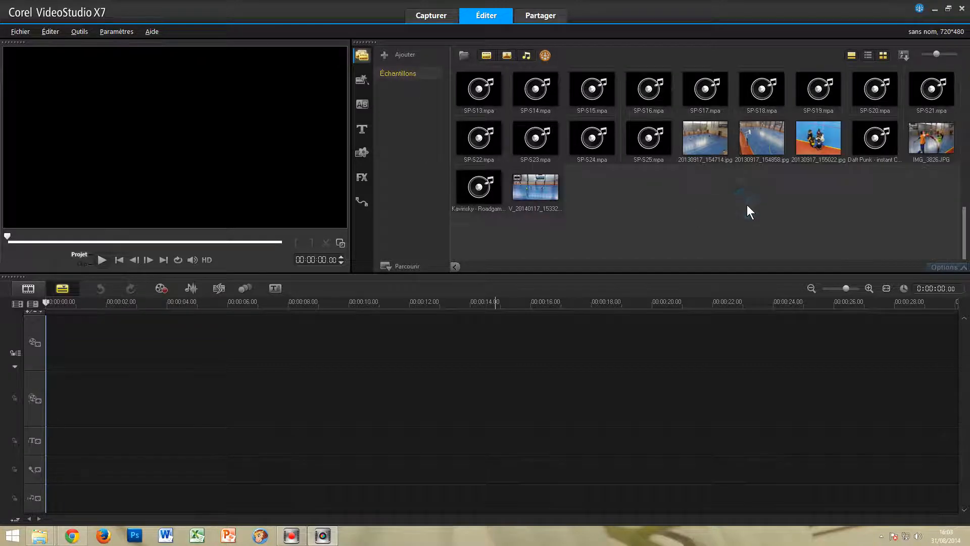
click(712, 147)
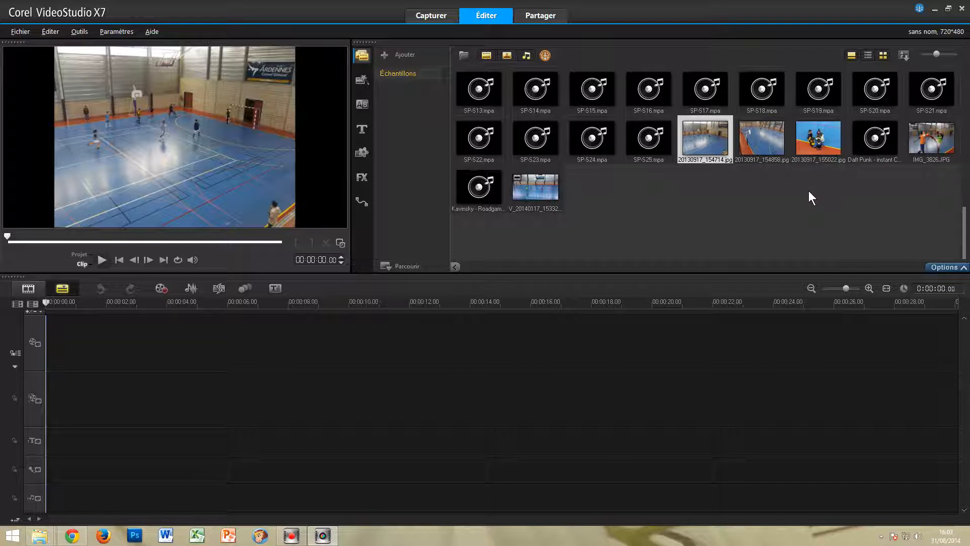
Add the photos 20130917_154714.jpg, 20130917_154858.jpg, 20130917_155022.jpg and IMG_3826.JPG from the library to the start of the video track.
click(768, 150)
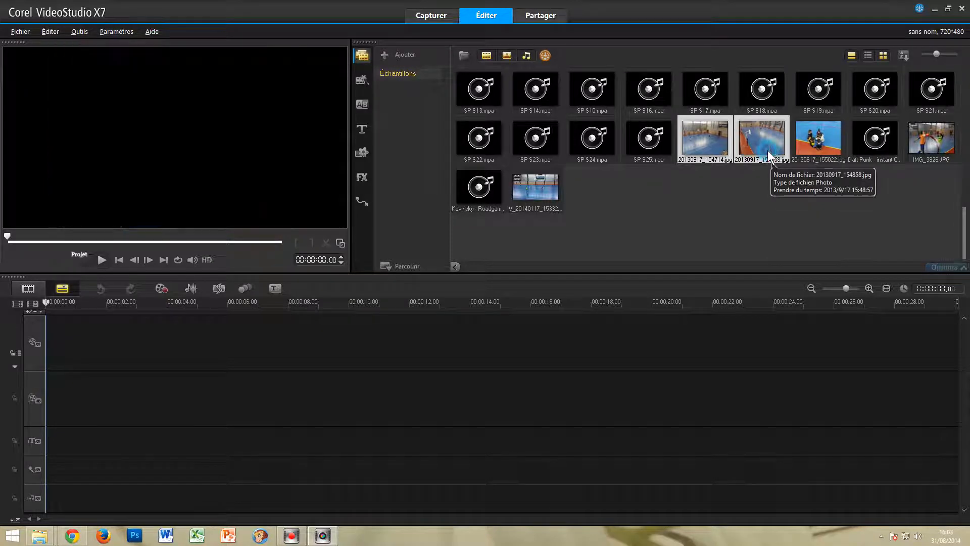
ctrl+click(817, 148)
ctrl+click(935, 147)
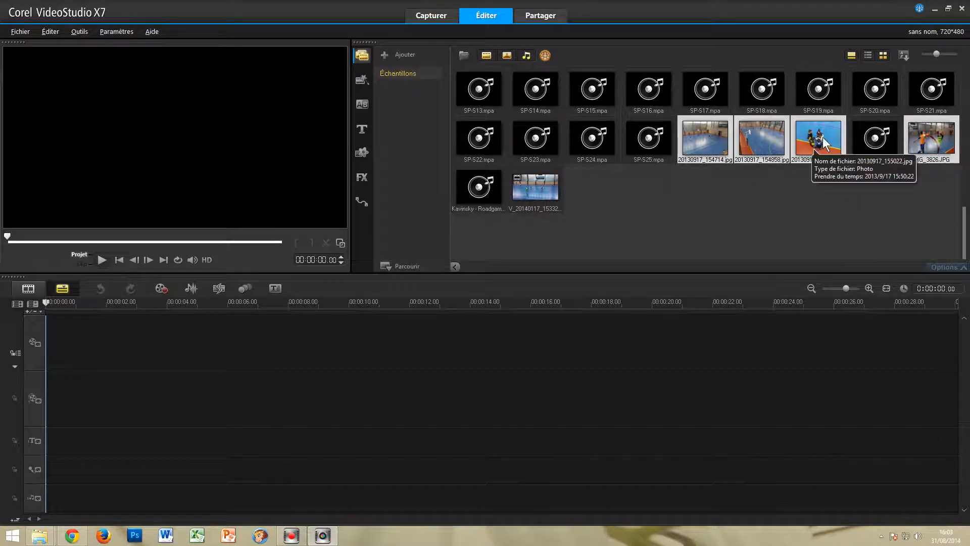
drag(823, 138, 369, 341)
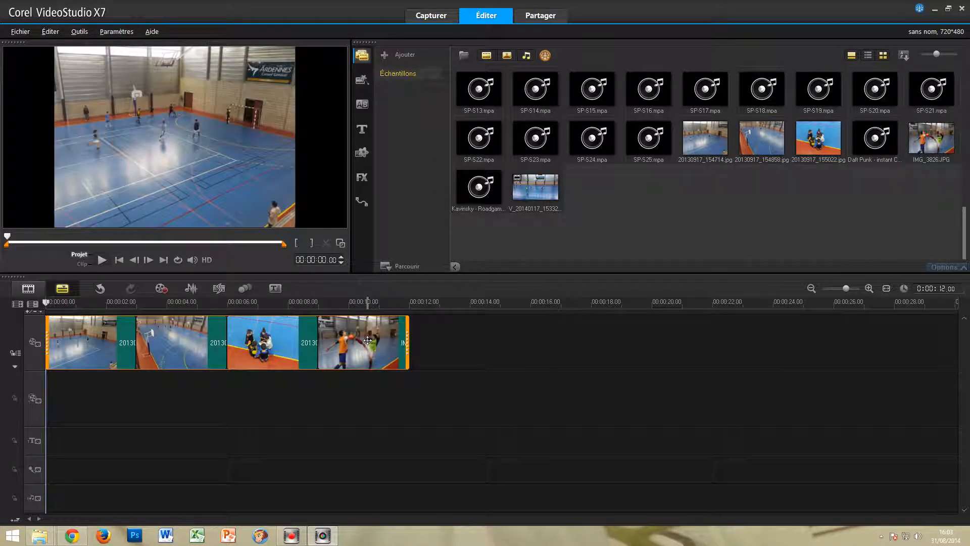
click(511, 335)
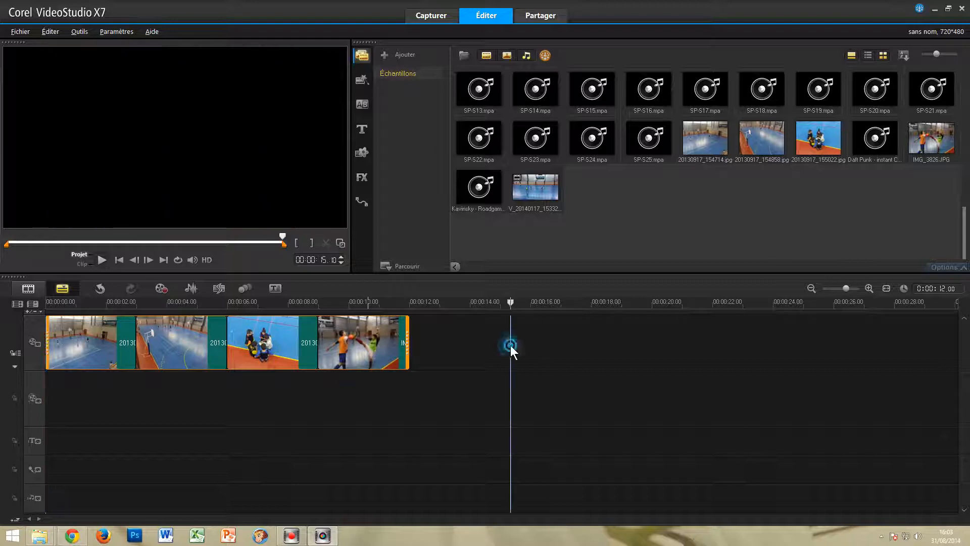
Reorder the photos in the timeline and storyboard views, placing IMG_3826.JPG first and 20130917_154714.jpg third, and return to the timeline view.
click(376, 341)
drag(374, 343, 263, 344)
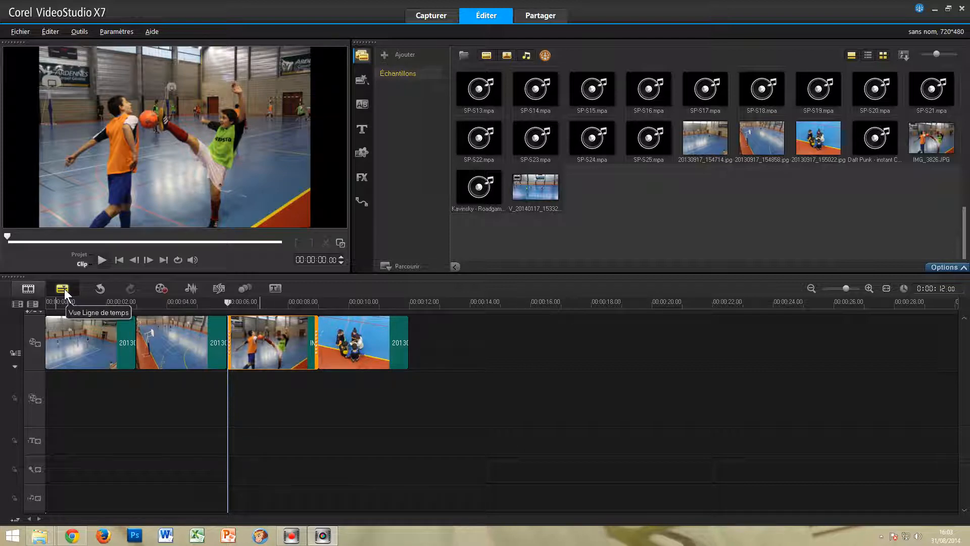
click(28, 289)
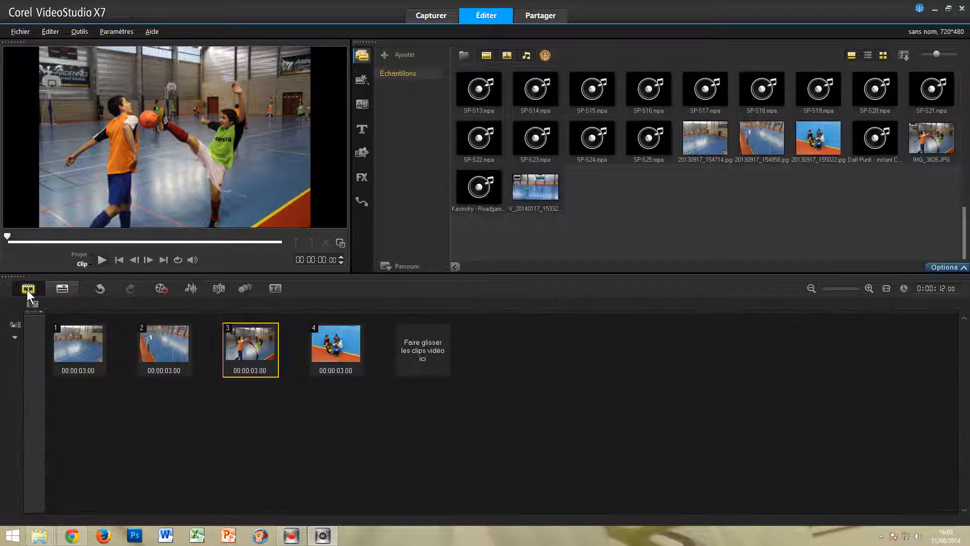
drag(255, 349, 137, 349)
click(94, 336)
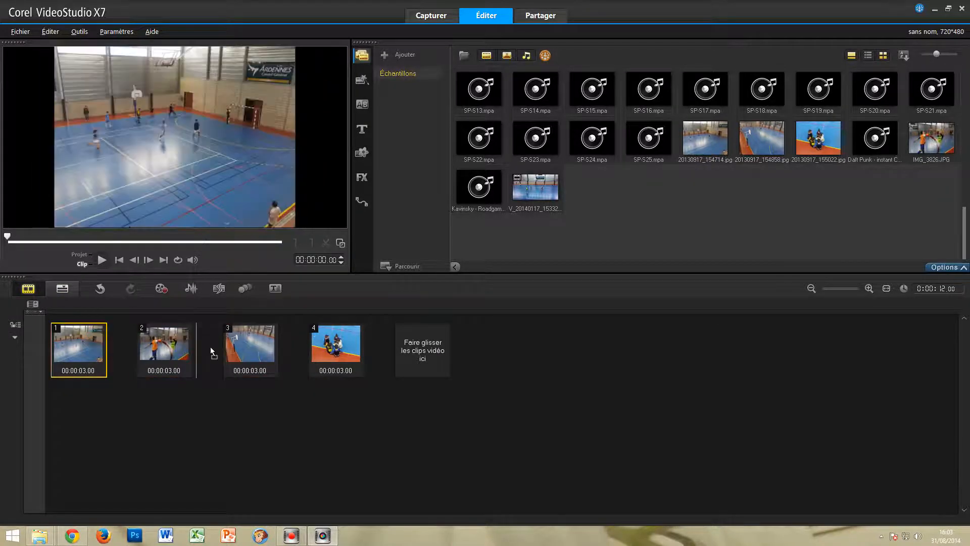
drag(227, 348, 295, 348)
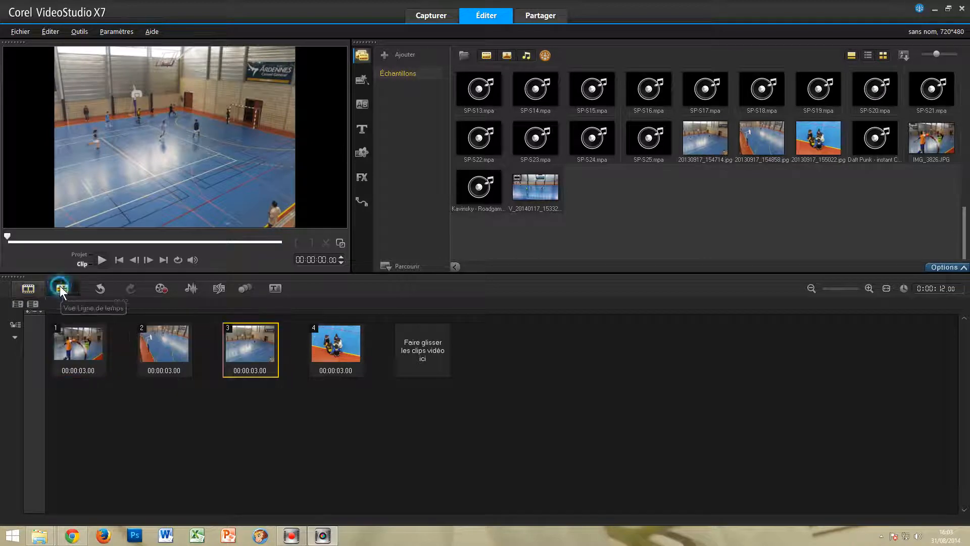
click(62, 288)
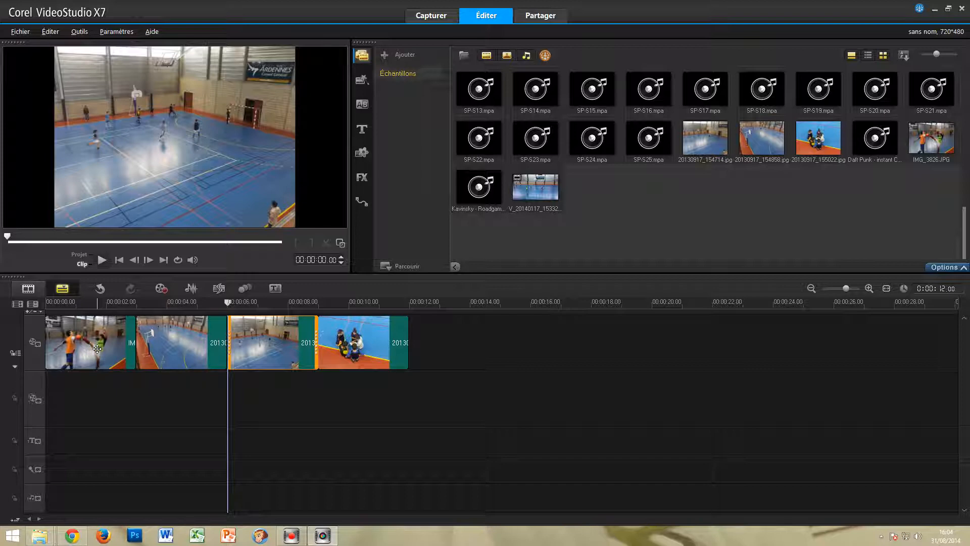
Set the duration of all four photos on the video track to 2 seconds.
click(96, 350)
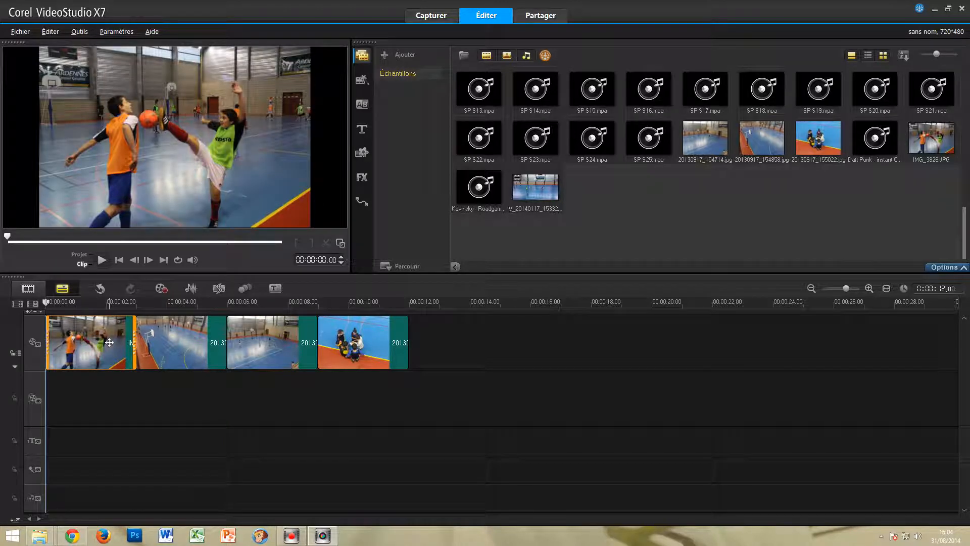
shift+click(366, 350)
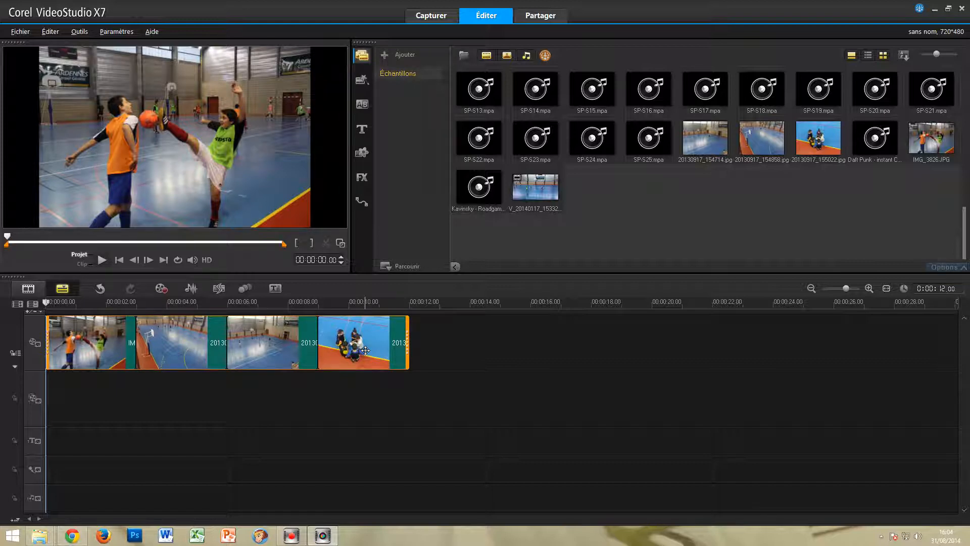
right_click(366, 350)
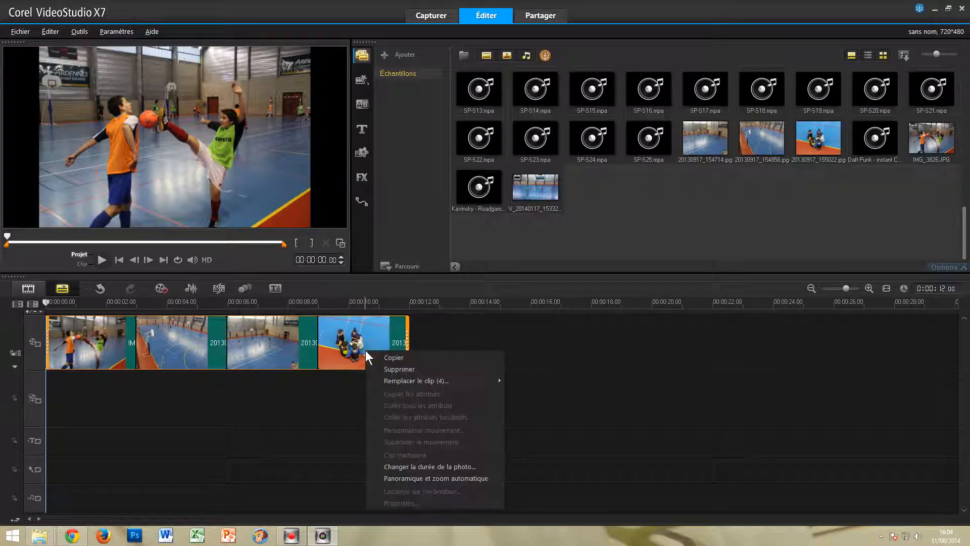
click(435, 465)
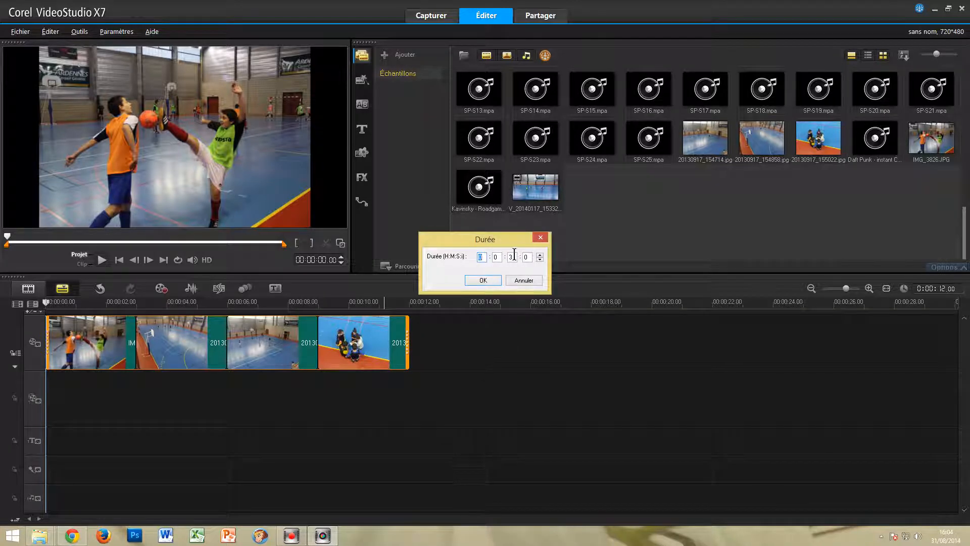
click(513, 255)
text(2)
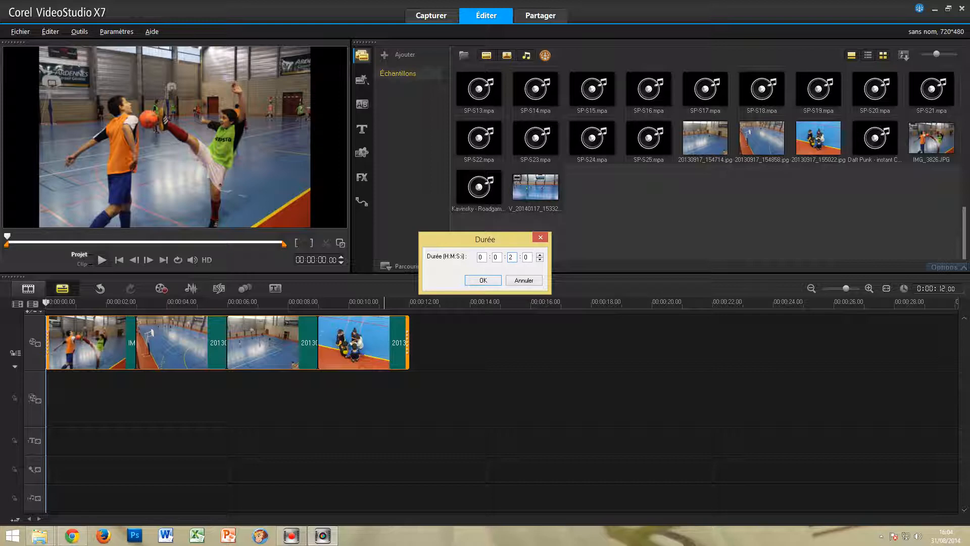
click(491, 280)
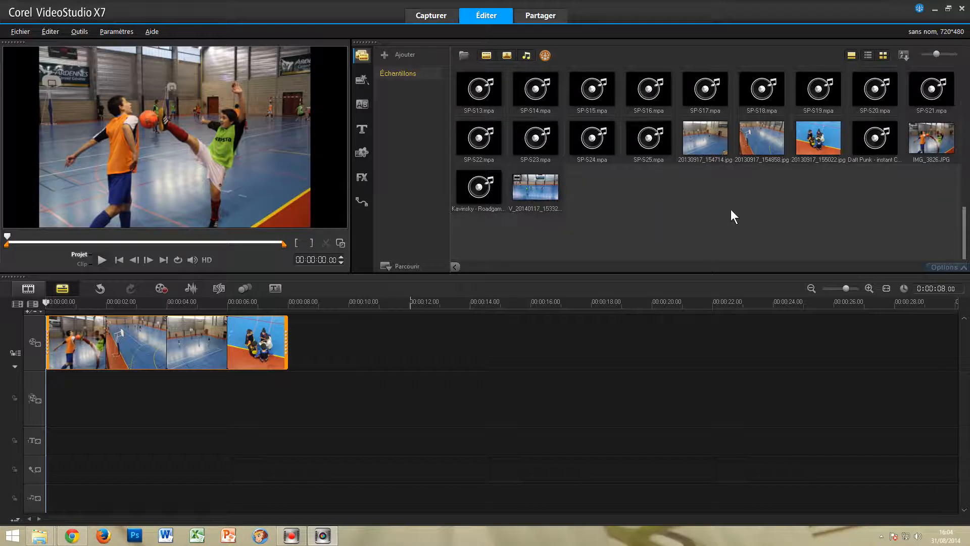
Add the video V_20140117_153324.mp4 from the library to the video track directly after the last photo.
click(534, 188)
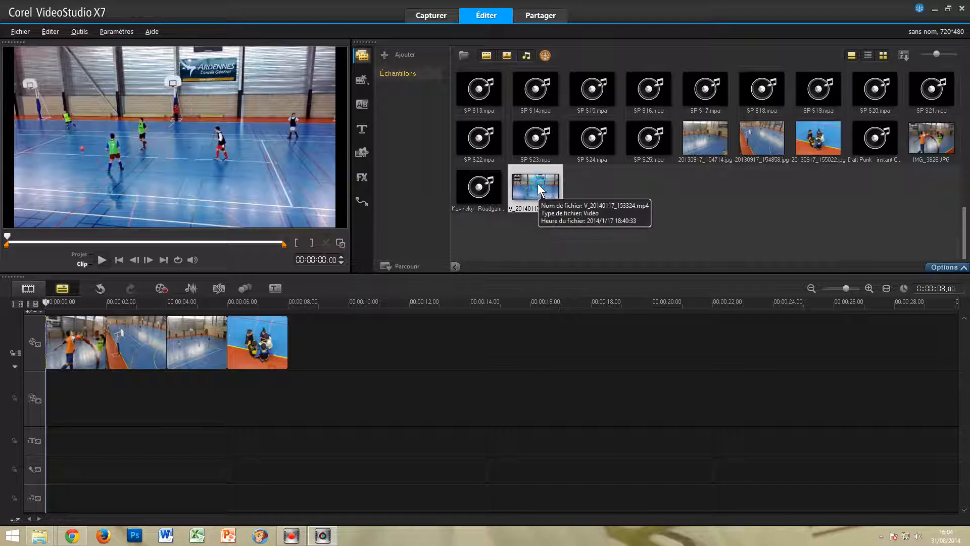
drag(538, 184, 379, 346)
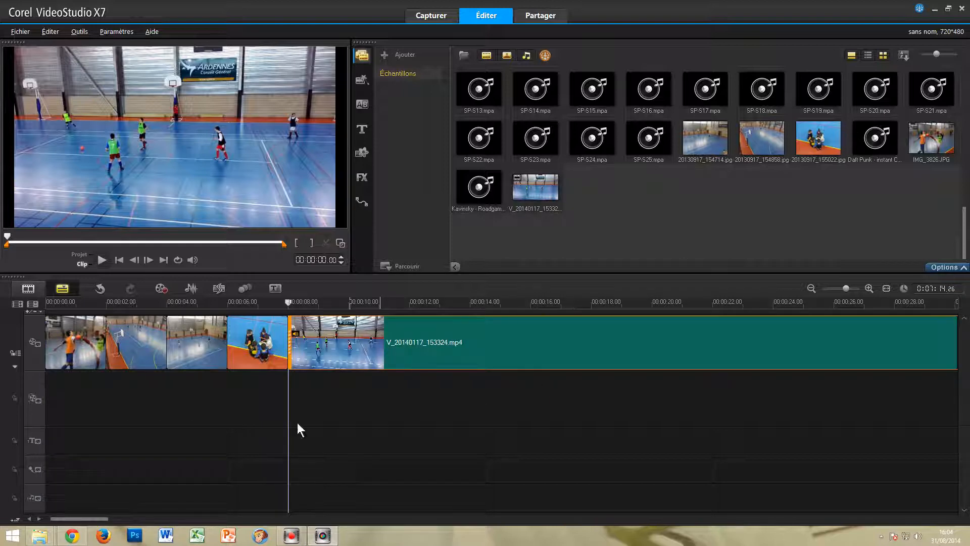
Split the video clip at project time 00:00:23.26 and delete the part before the cut.
drag(80, 521, 92, 520)
drag(143, 301, 614, 314)
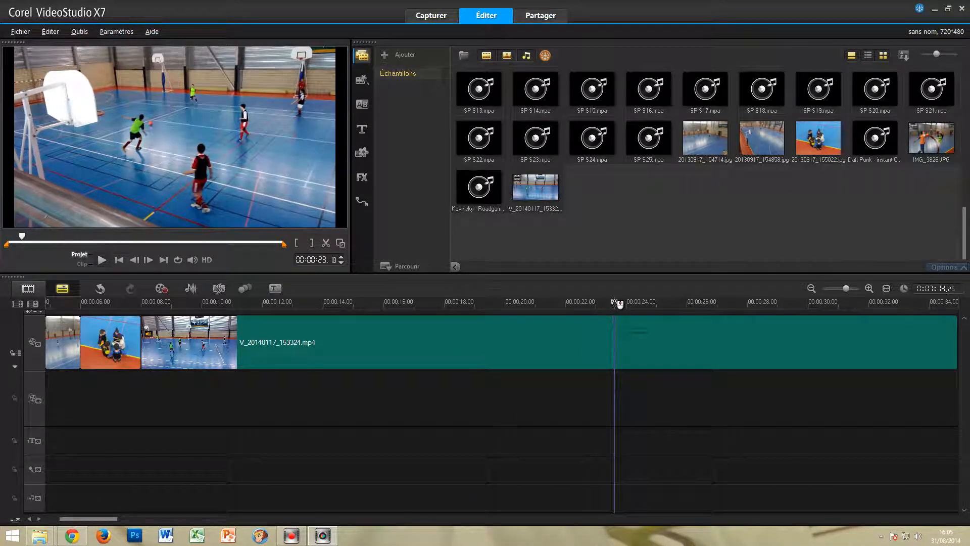
click(615, 302)
drag(616, 302, 621, 302)
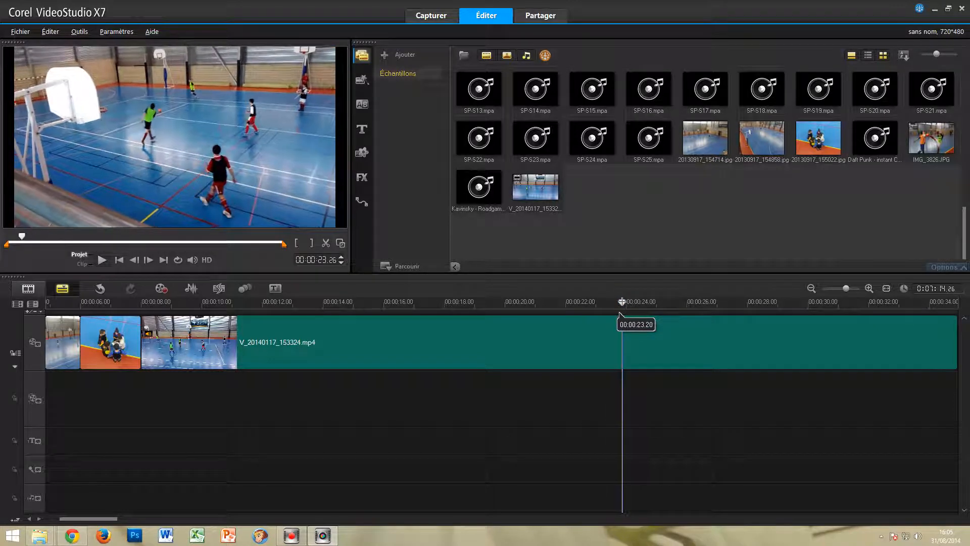
click(326, 244)
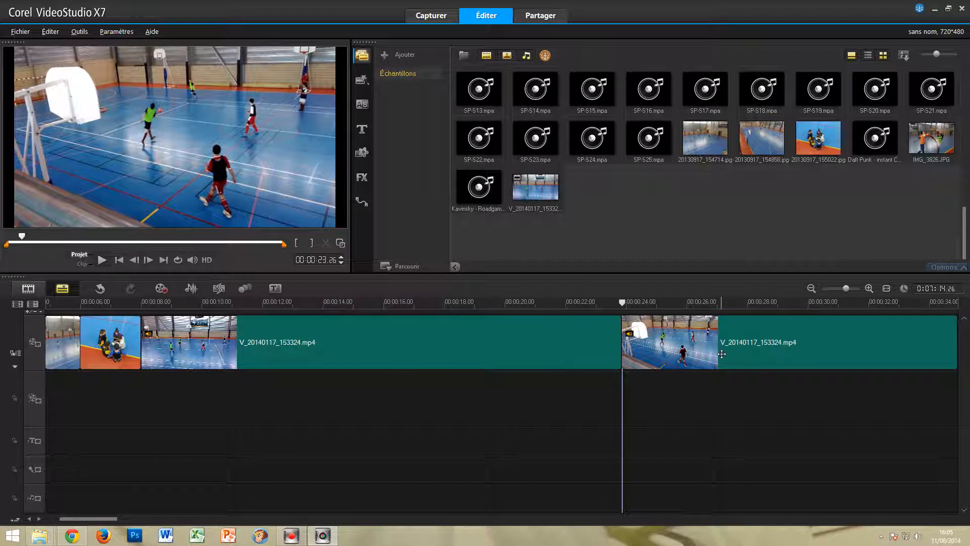
click(449, 339)
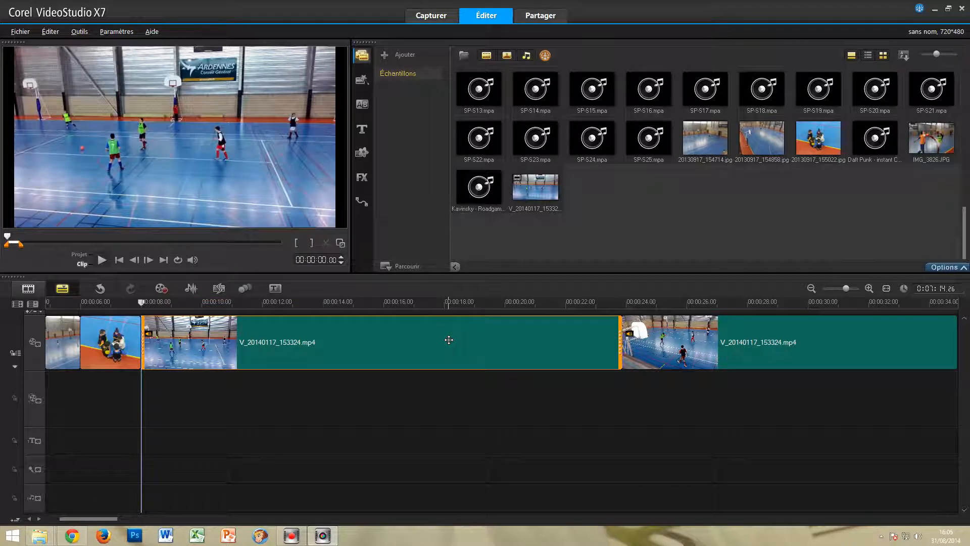
key(Delete)
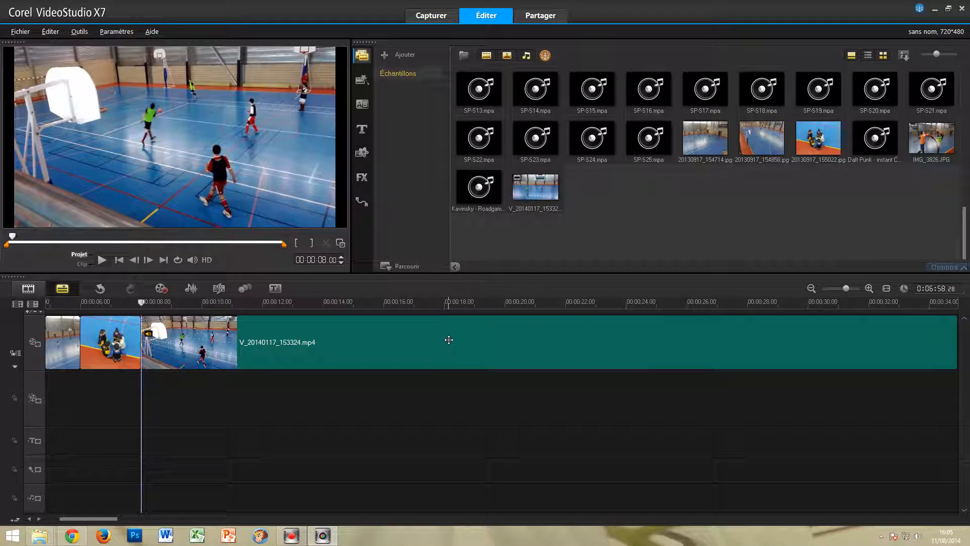
Play the clip briefly from about 00:00:19.27, split it at 00:00:21.12 and delete the part before the cut.
drag(145, 304, 501, 301)
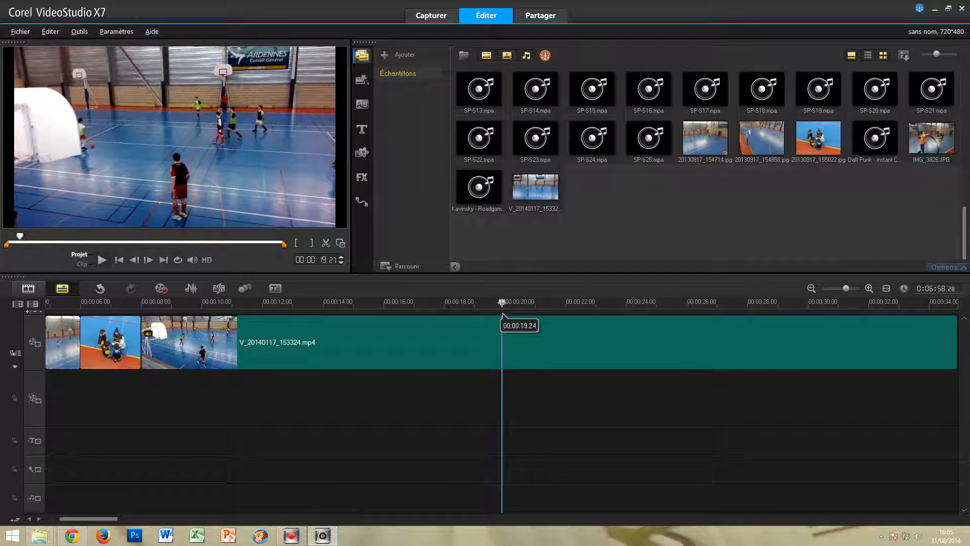
key(space)
key(space)
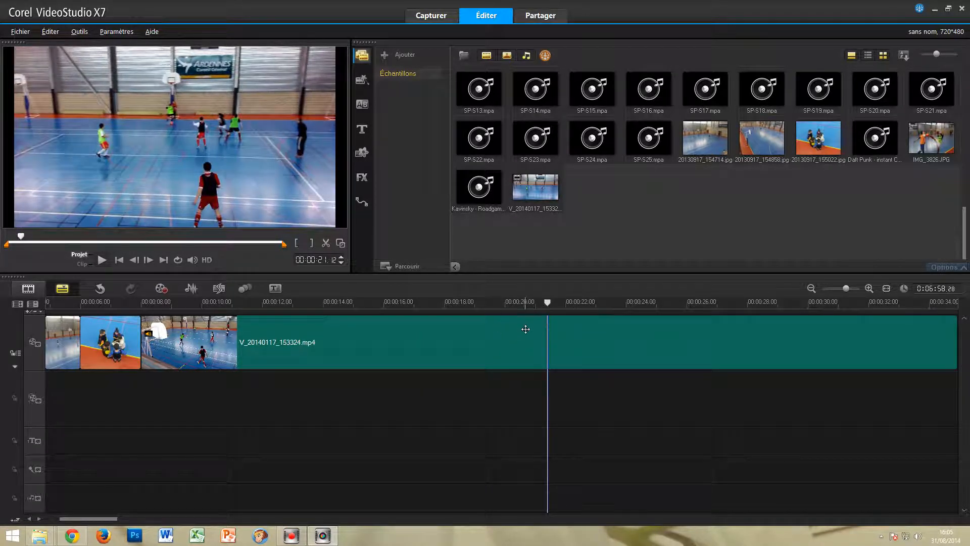
click(326, 244)
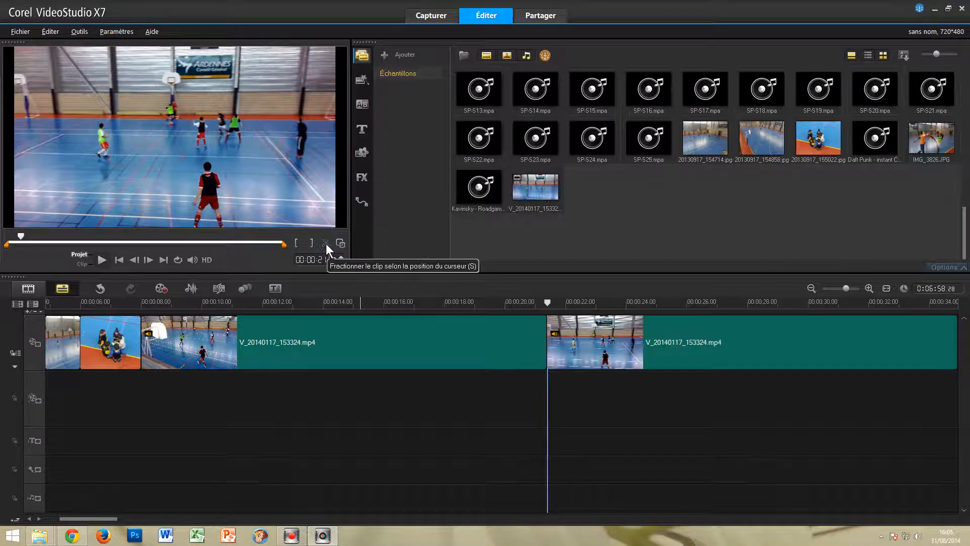
click(461, 340)
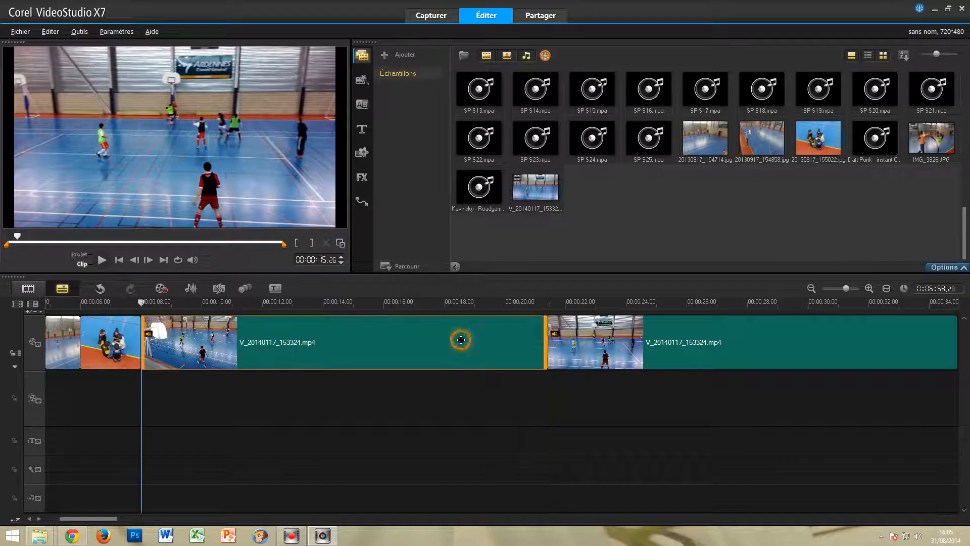
right_click(461, 339)
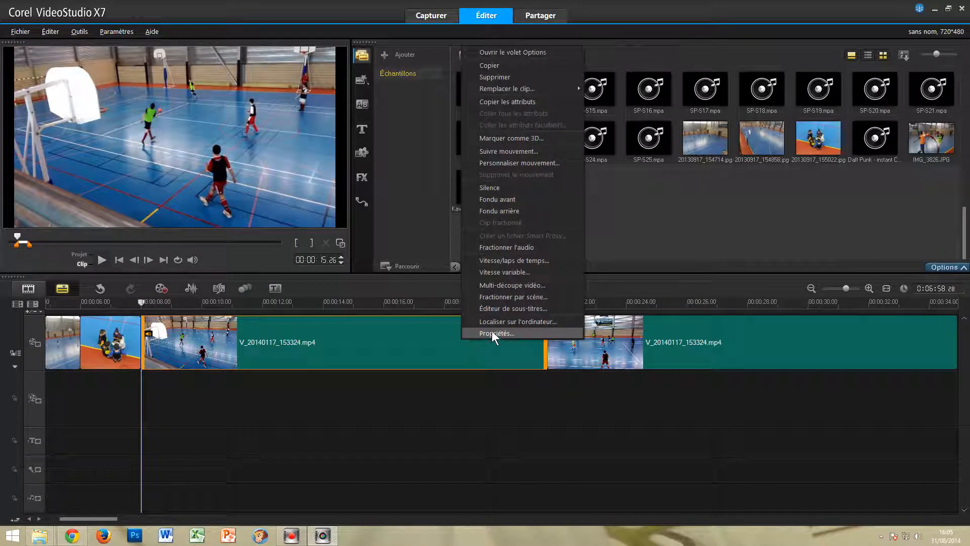
click(533, 77)
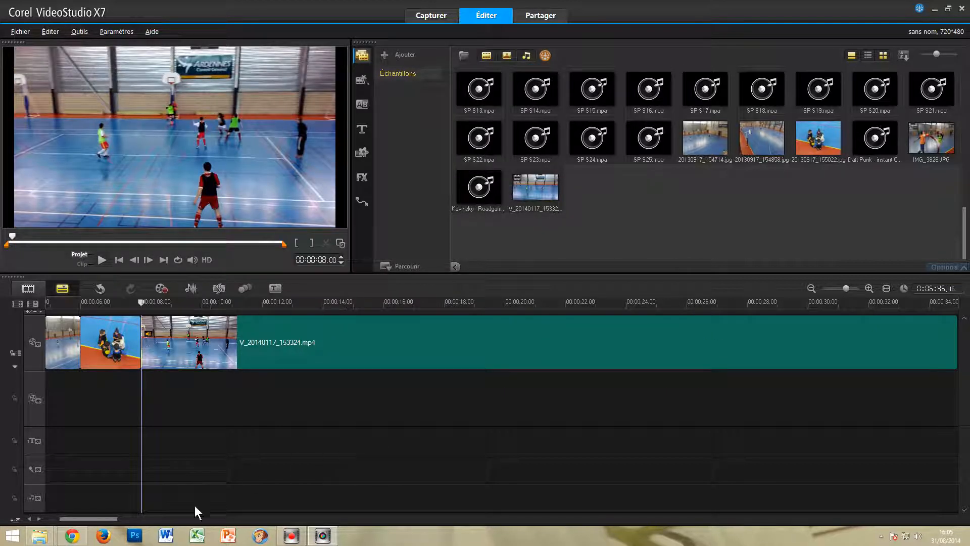
Split the remaining video clip at project time 00:00:25.16 and delete the part after the cut.
drag(111, 519, 87, 520)
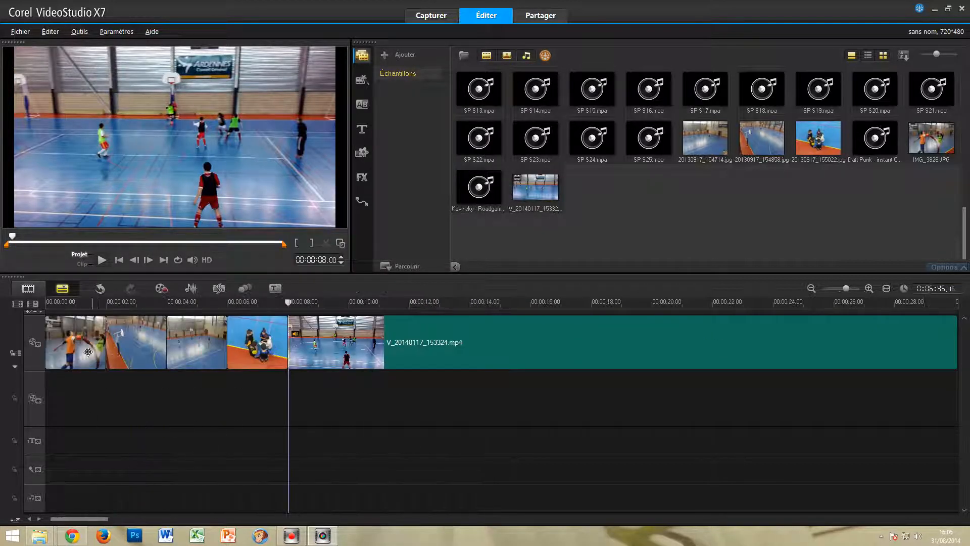
click(364, 334)
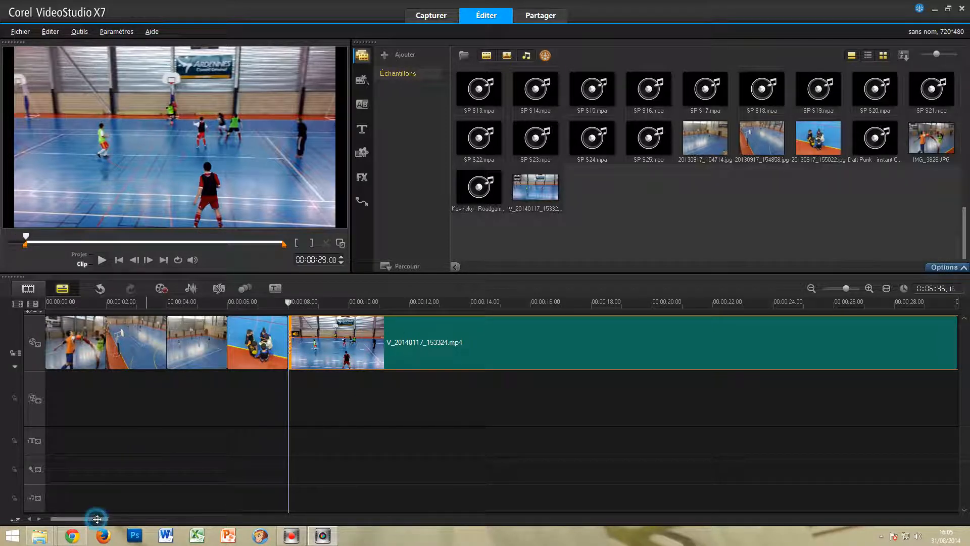
drag(96, 519, 99, 519)
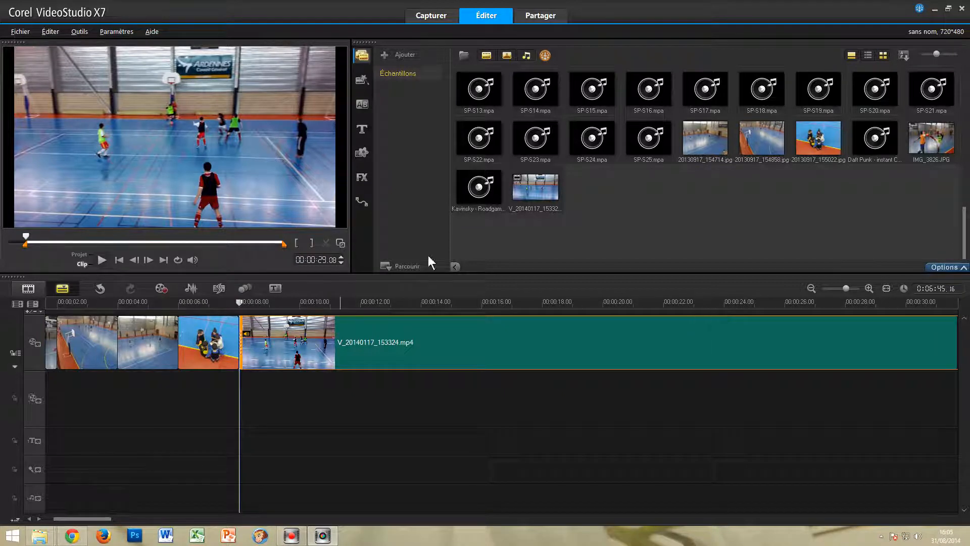
click(770, 302)
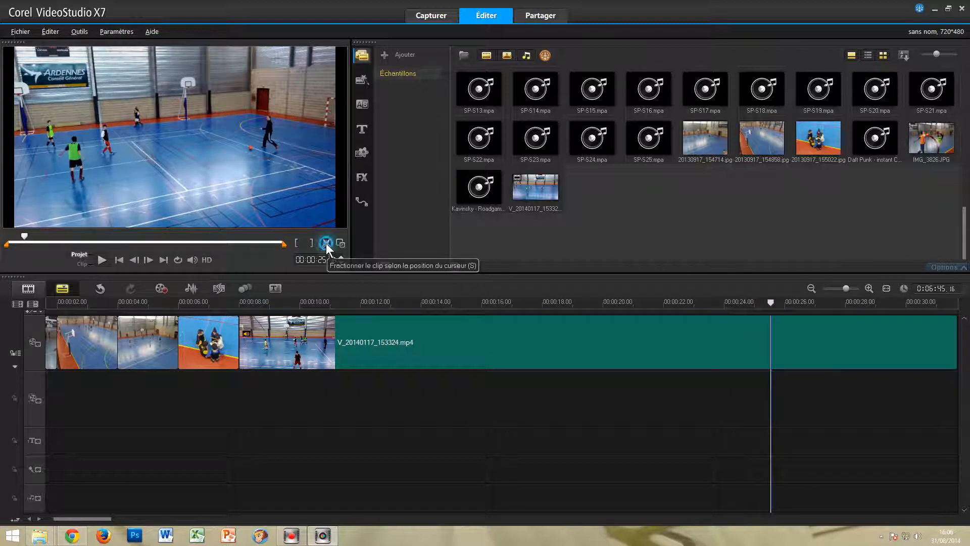
click(326, 243)
right_click(814, 334)
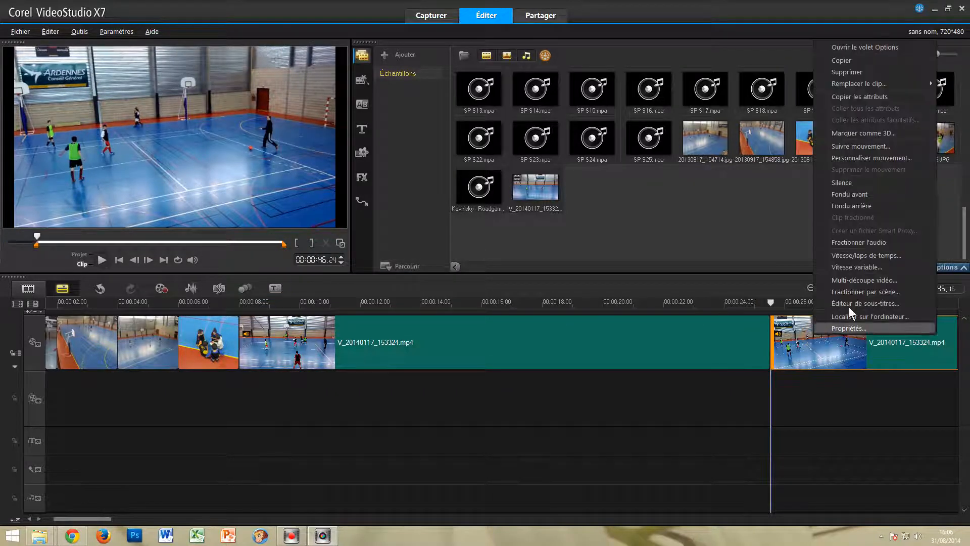
click(869, 73)
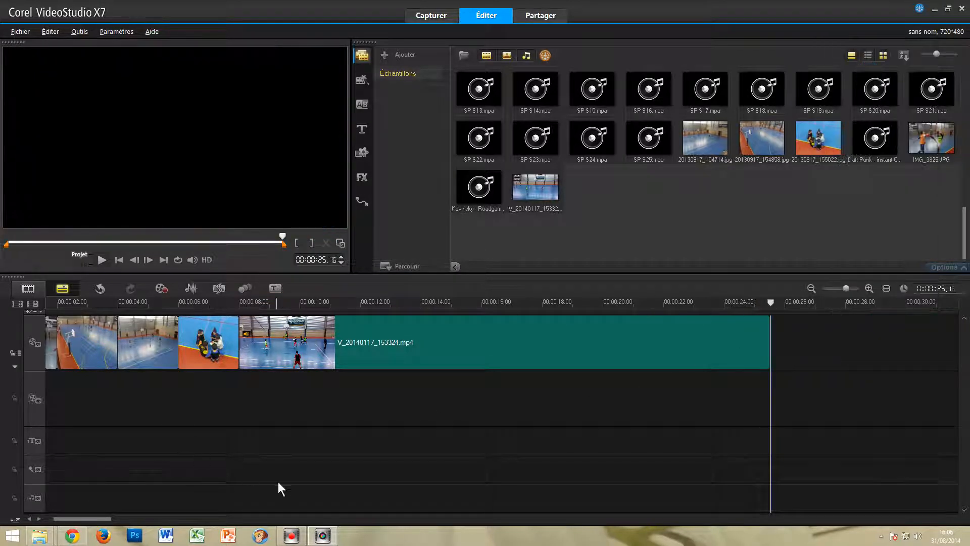
drag(94, 518, 78, 521)
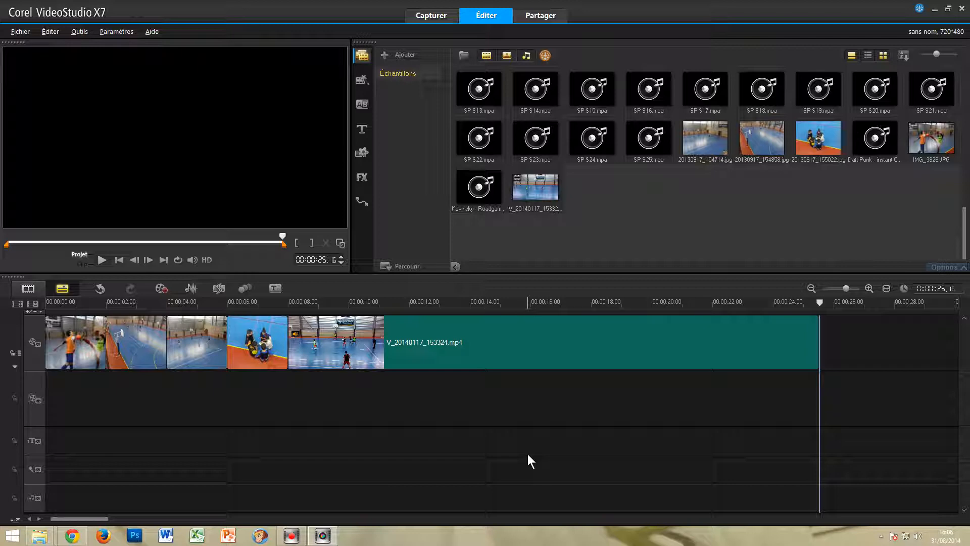
Split the audio from the video clip at the end of the montage onto its own audio track.
click(364, 333)
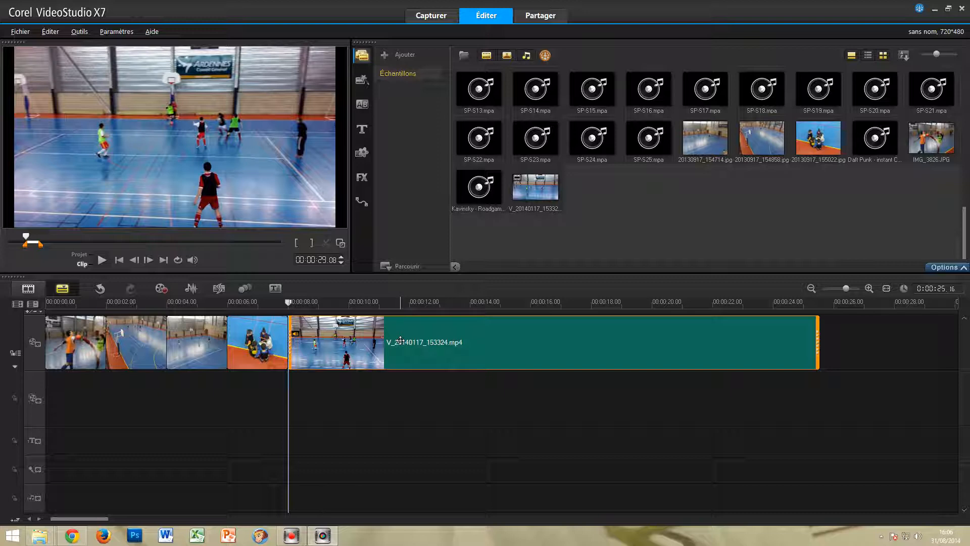
right_click(400, 341)
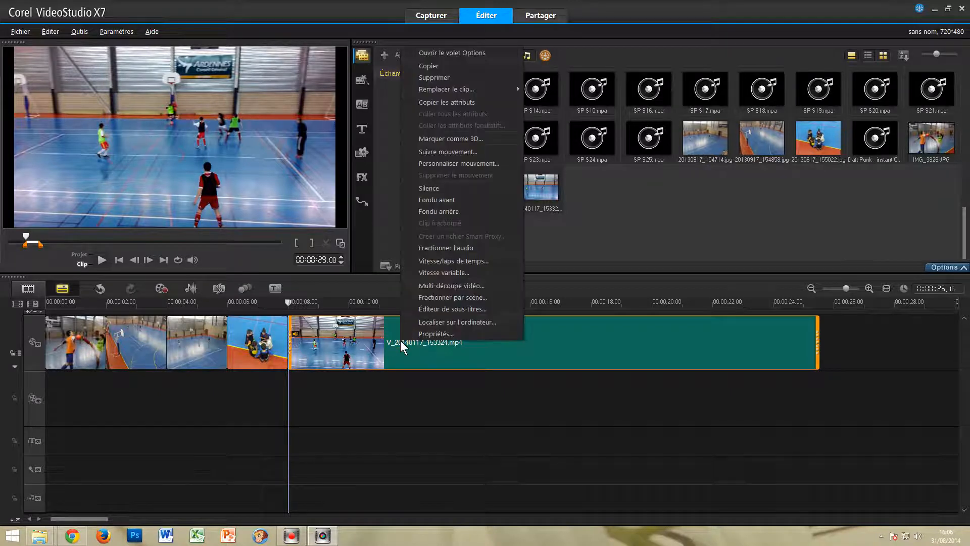
click(481, 249)
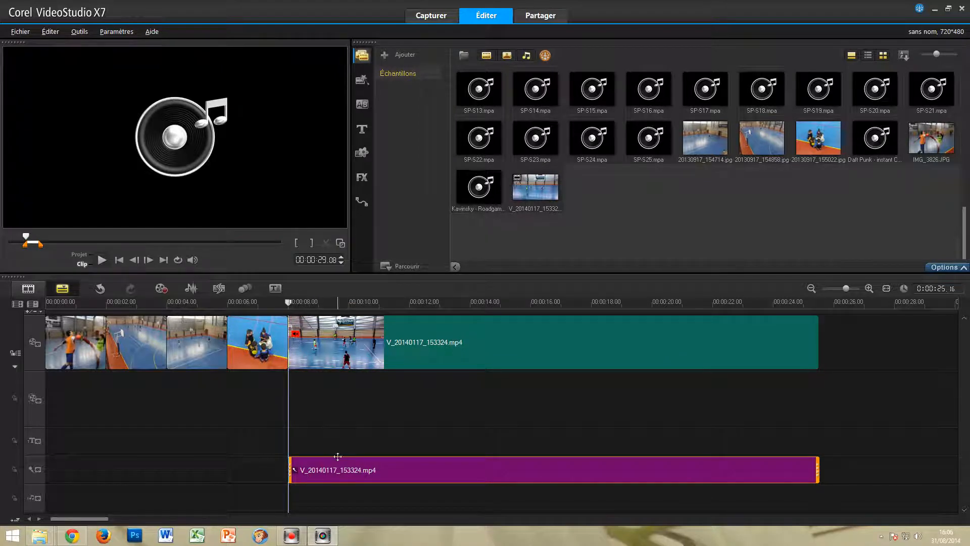
right_click(726, 472)
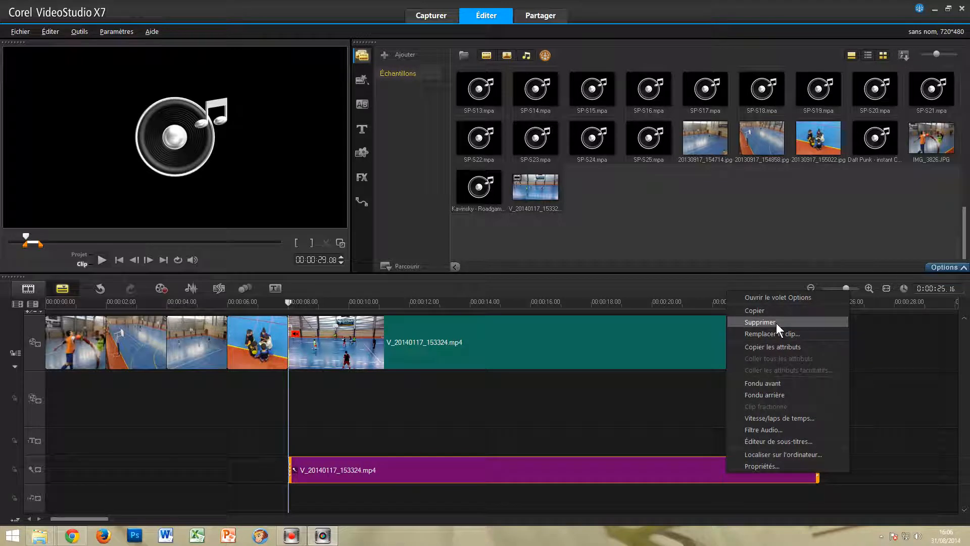
click(892, 338)
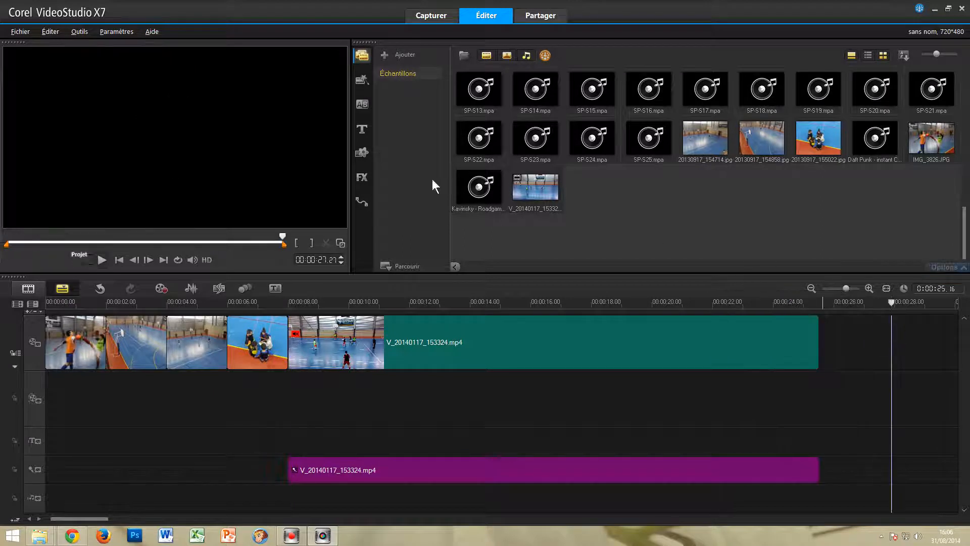
Undo the audio split and the preceding deletion, and delete the leftover clip part after 00:00:25.16 again.
click(51, 31)
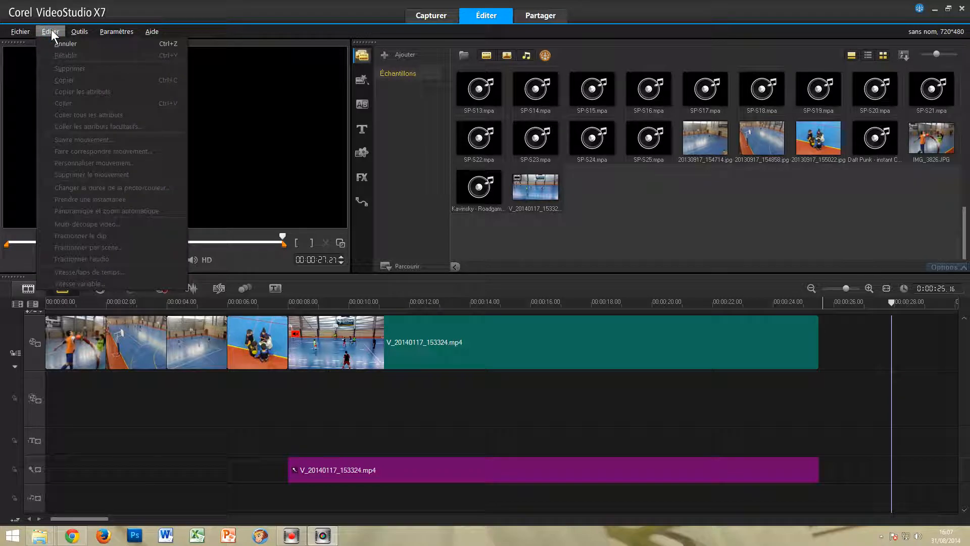
click(51, 42)
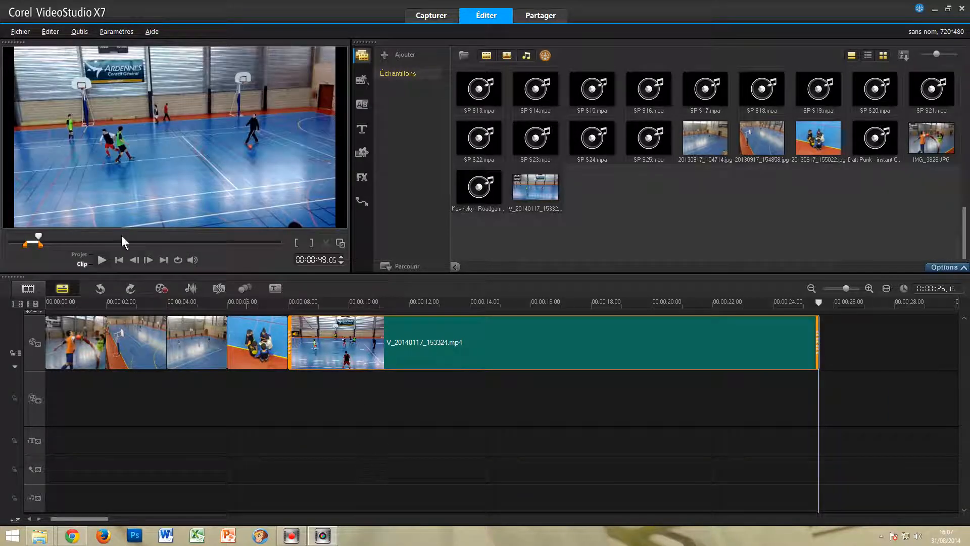
click(54, 35)
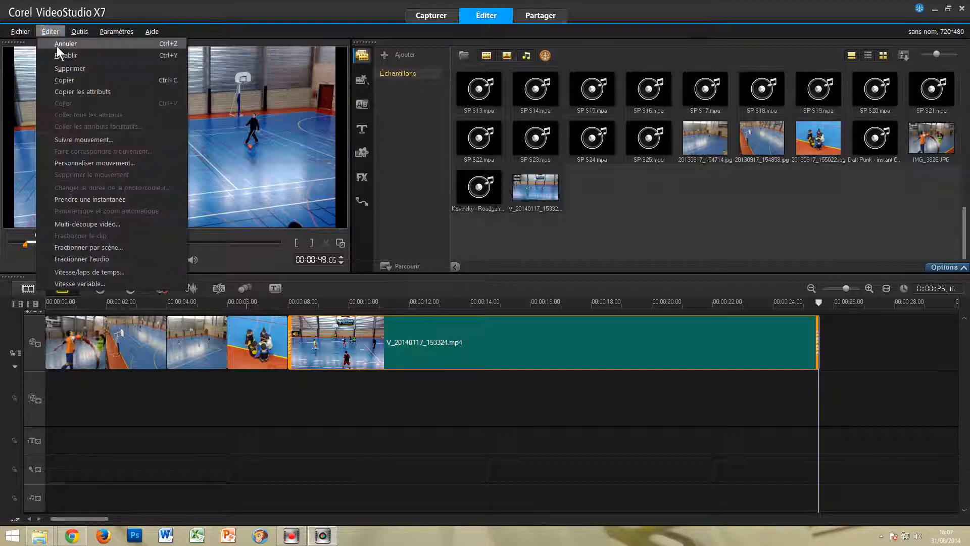
click(57, 47)
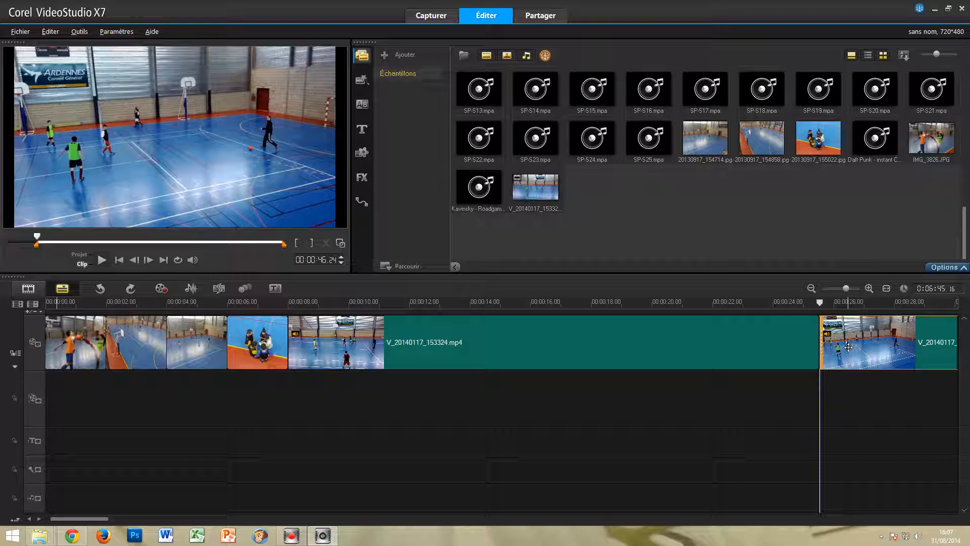
key(Delete)
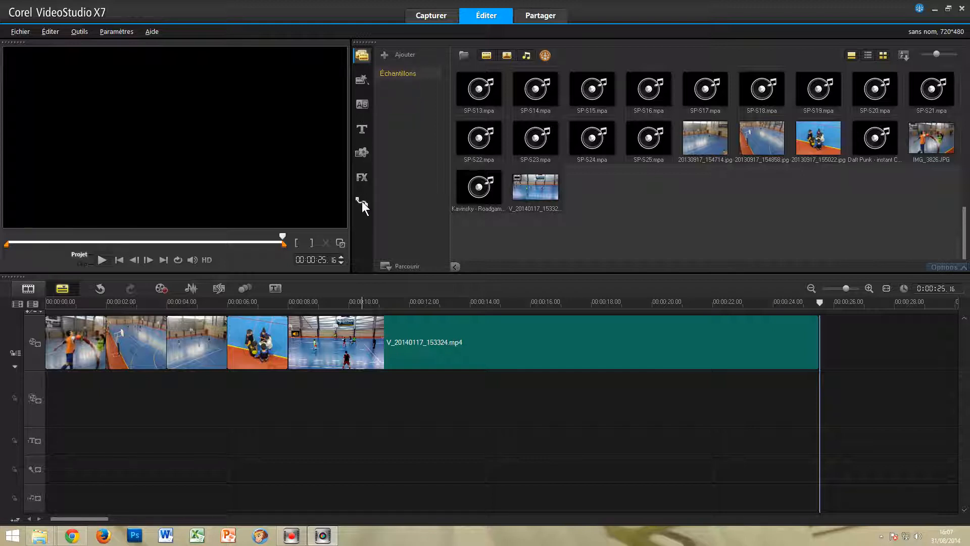
Preview several Porte de grange transitions and place one between the first and second photos on the video track.
click(362, 81)
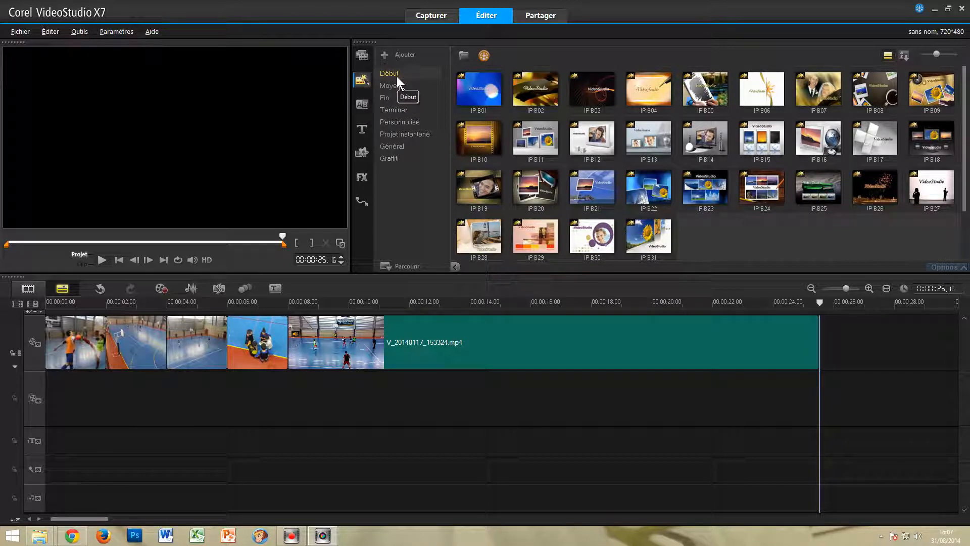
click(361, 106)
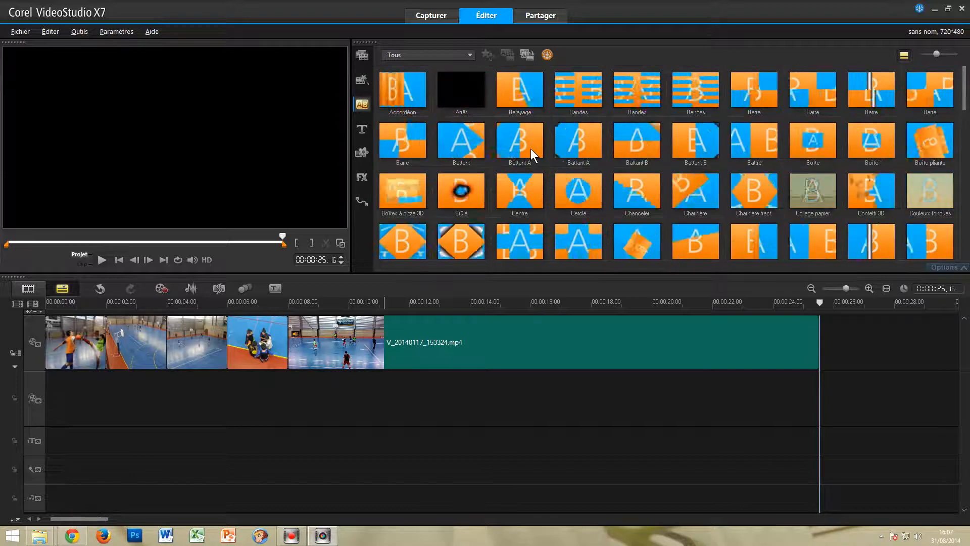
drag(964, 82, 967, 219)
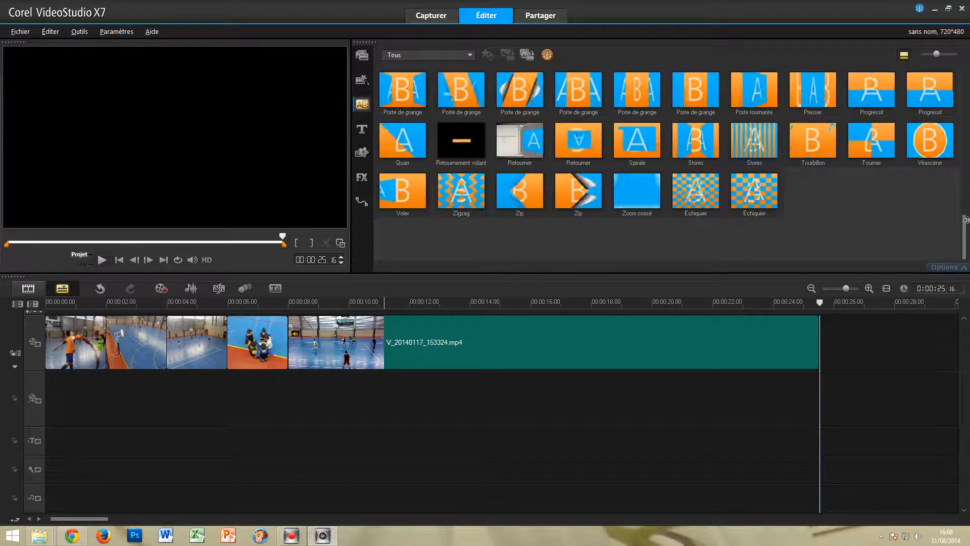
click(640, 92)
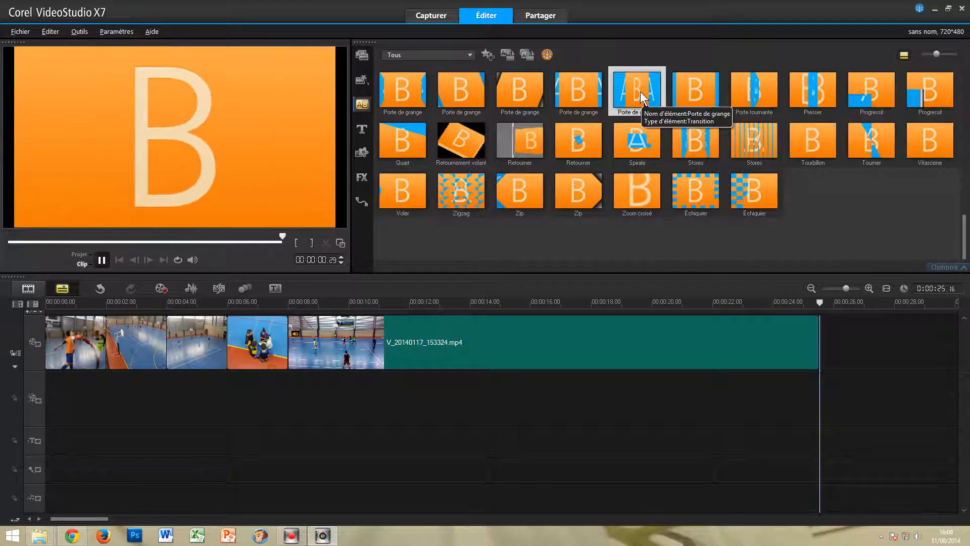
click(445, 96)
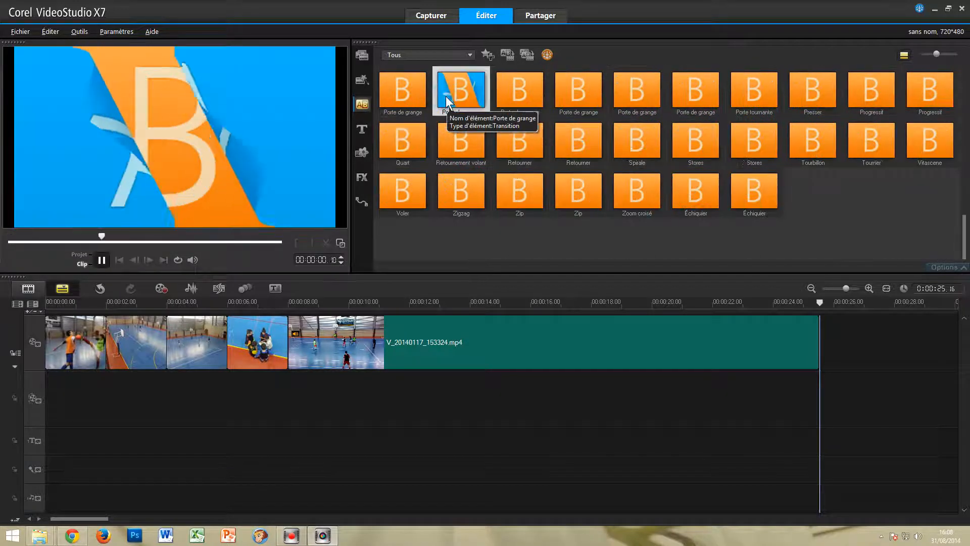
click(692, 92)
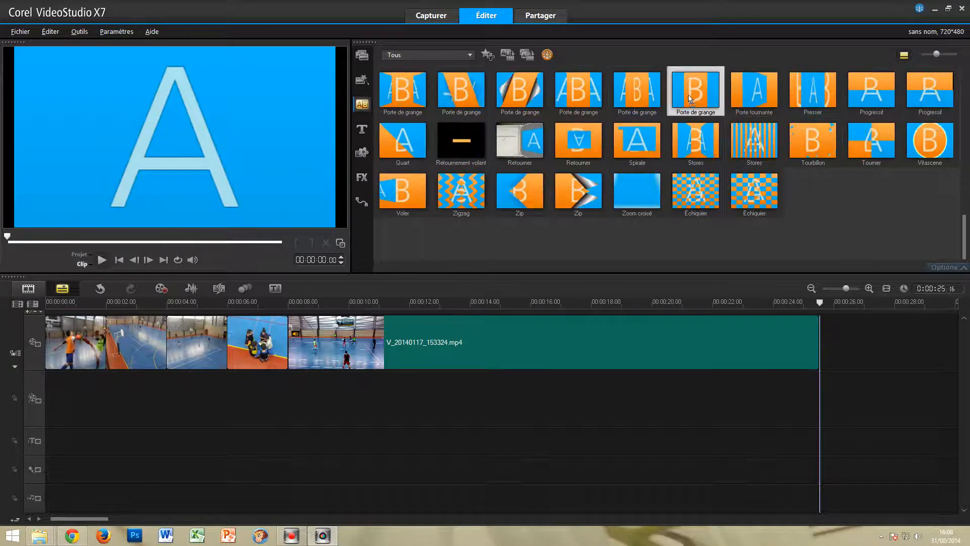
drag(691, 98, 119, 340)
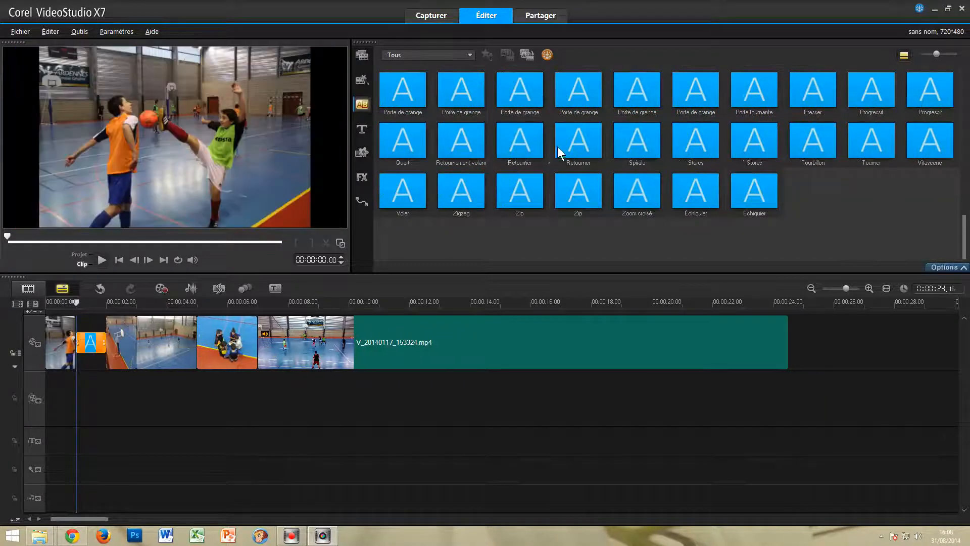
Add a Retourner transition between photos two and three, Zoom croisé between three and four, and Échiquier before the video clip.
click(557, 147)
drag(557, 146, 149, 349)
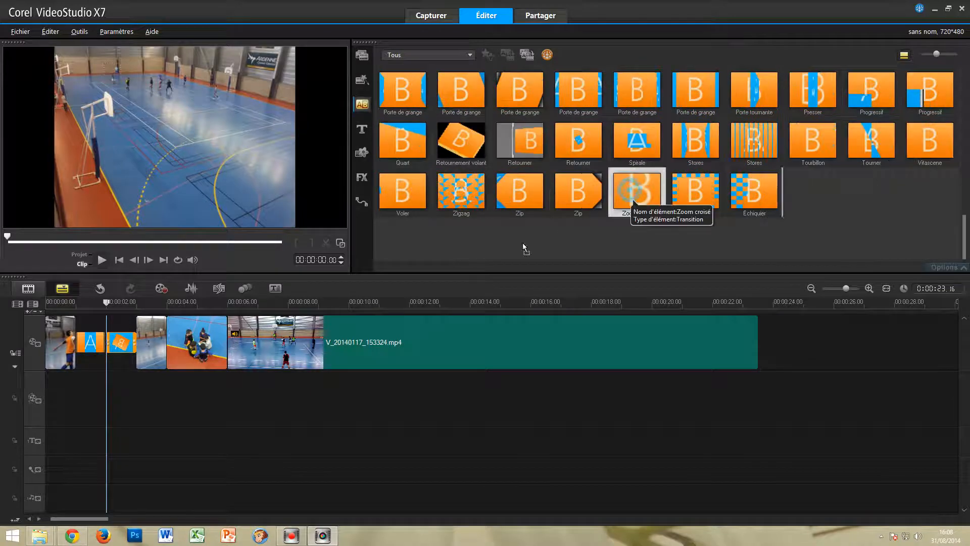
drag(524, 248, 162, 338)
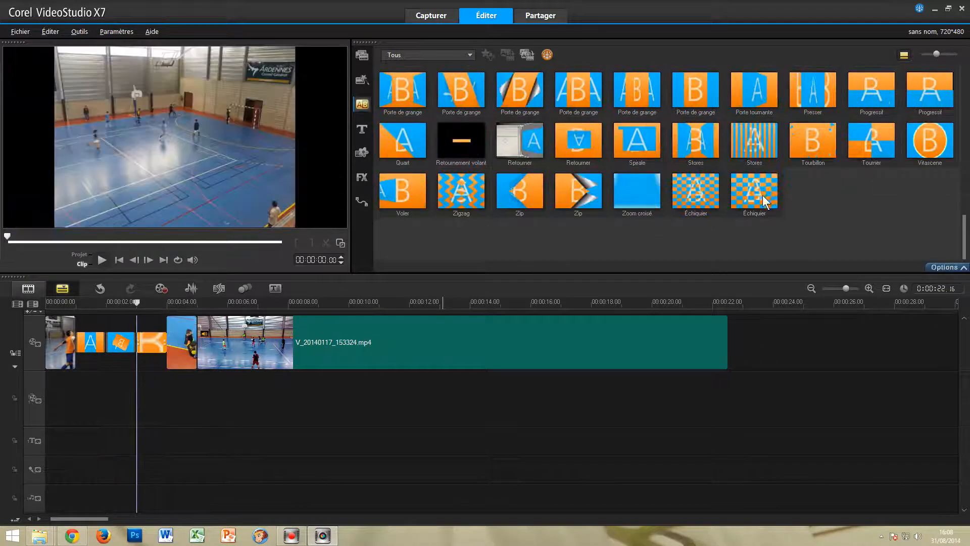
click(766, 202)
drag(766, 202, 258, 316)
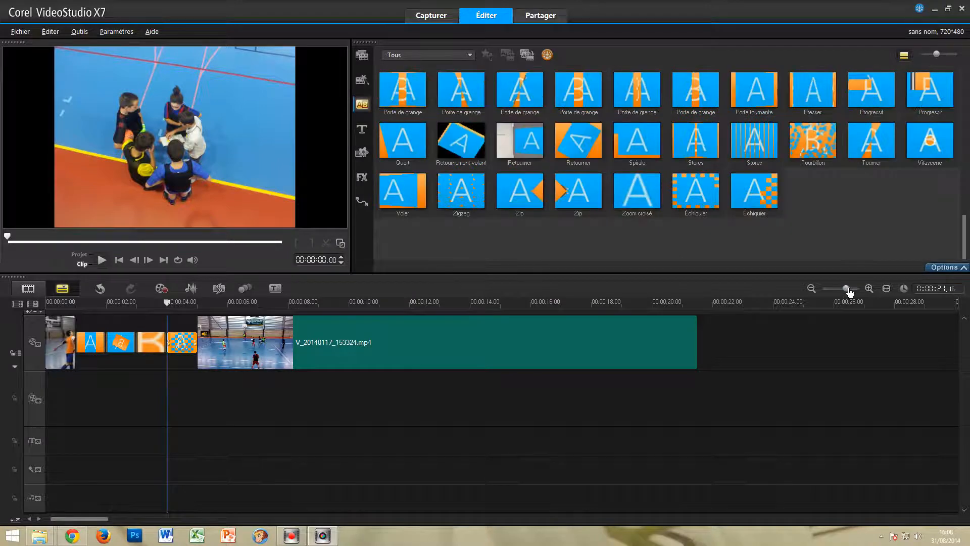
Shorten all four transitions on the video track to about half a second each, working from the last to the first.
drag(848, 289, 851, 289)
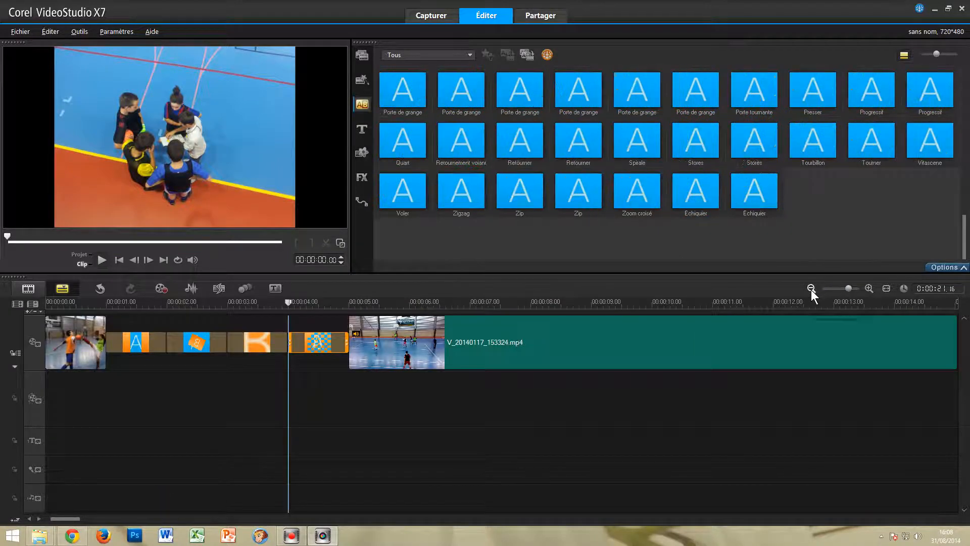
drag(849, 289, 824, 296)
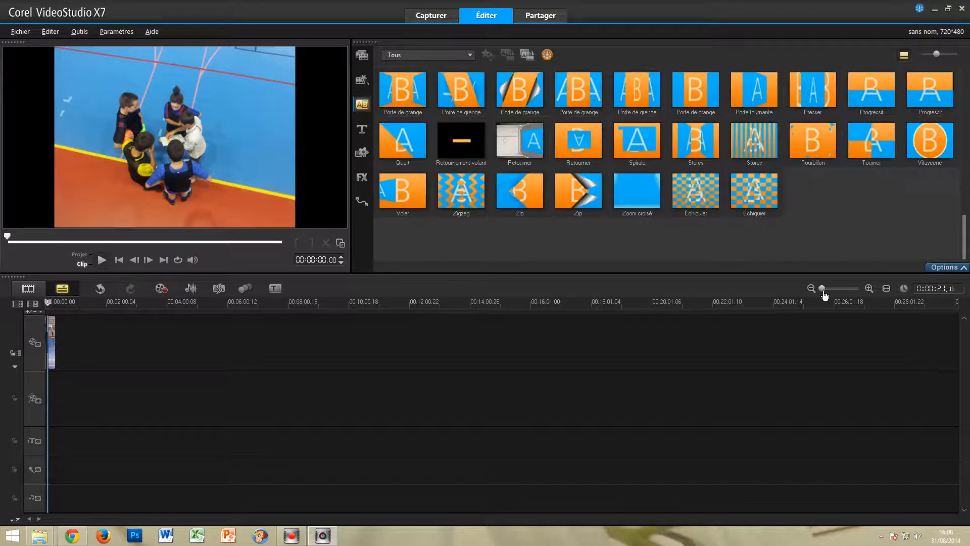
drag(825, 296, 851, 295)
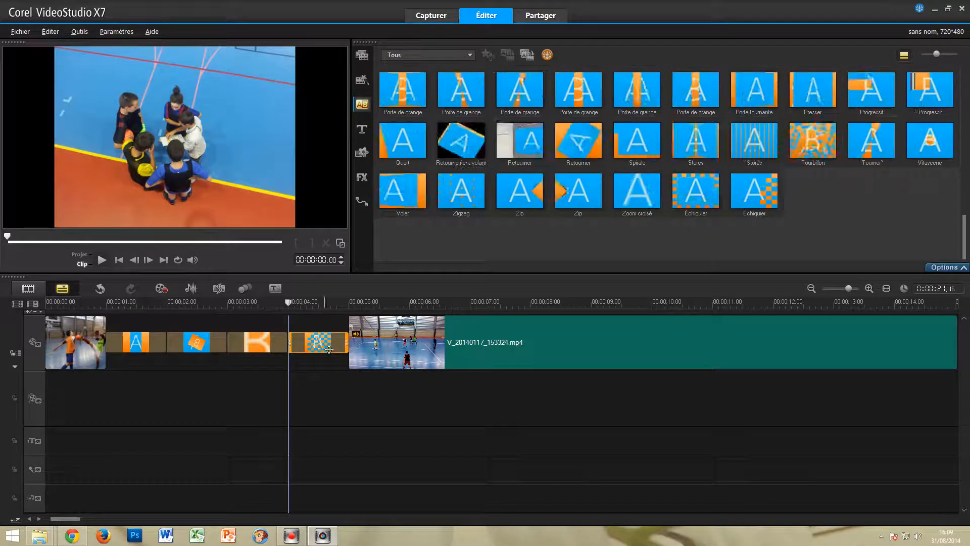
click(338, 383)
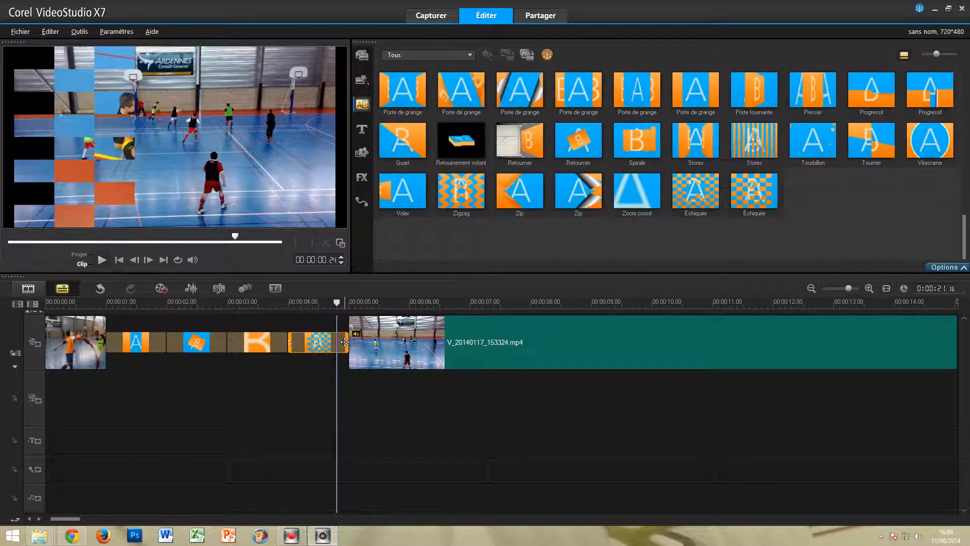
drag(345, 342, 261, 342)
click(265, 344)
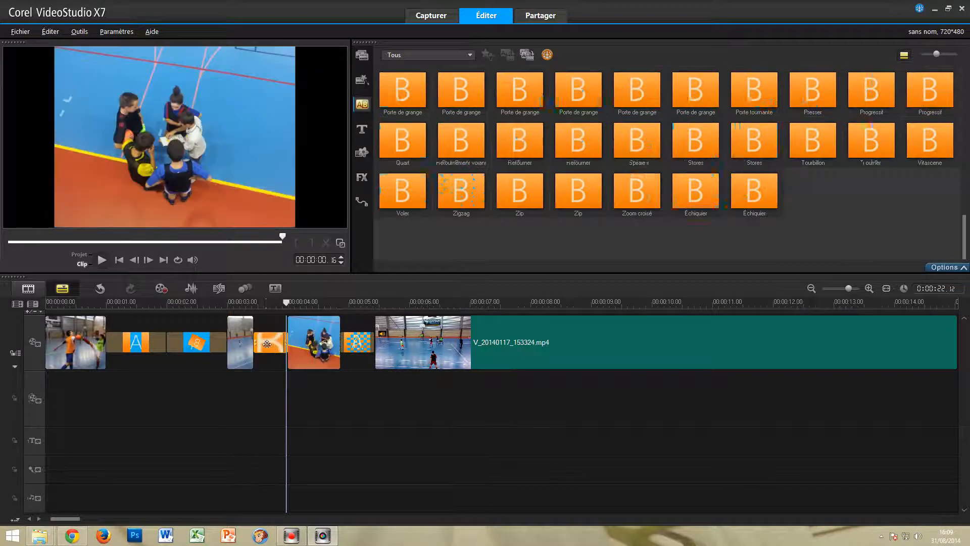
click(202, 341)
drag(226, 343, 144, 345)
click(166, 345)
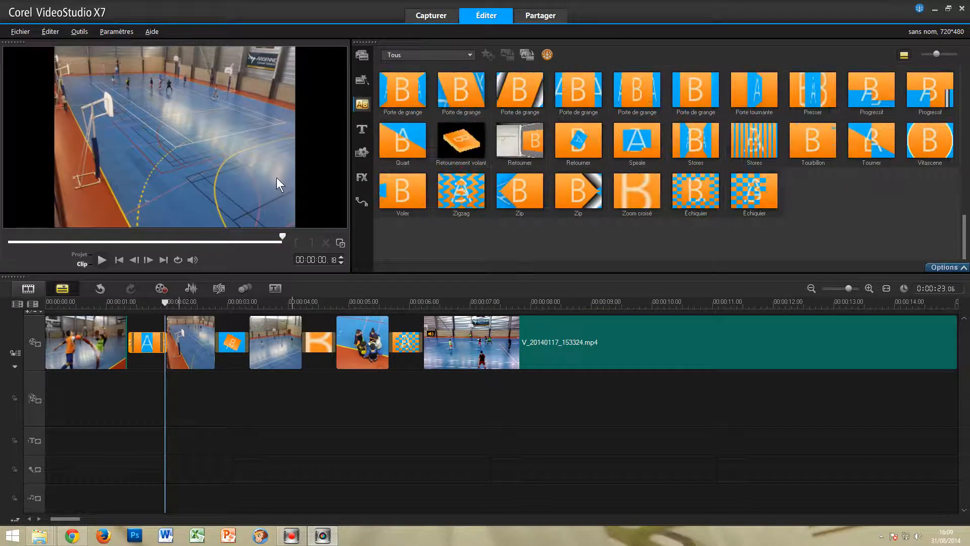
Add the slanted multicoloured Lorem ipsum title preset to the start of the title track.
click(361, 129)
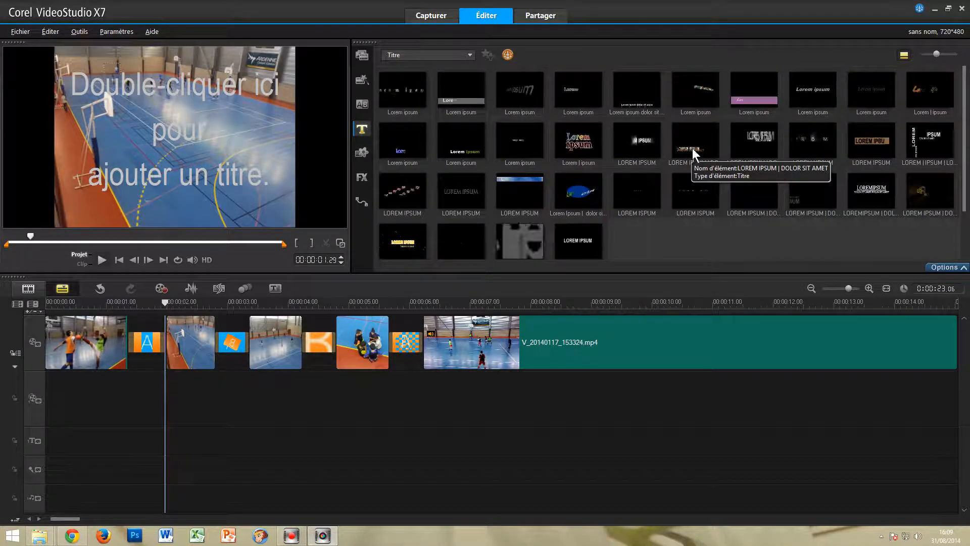
click(705, 93)
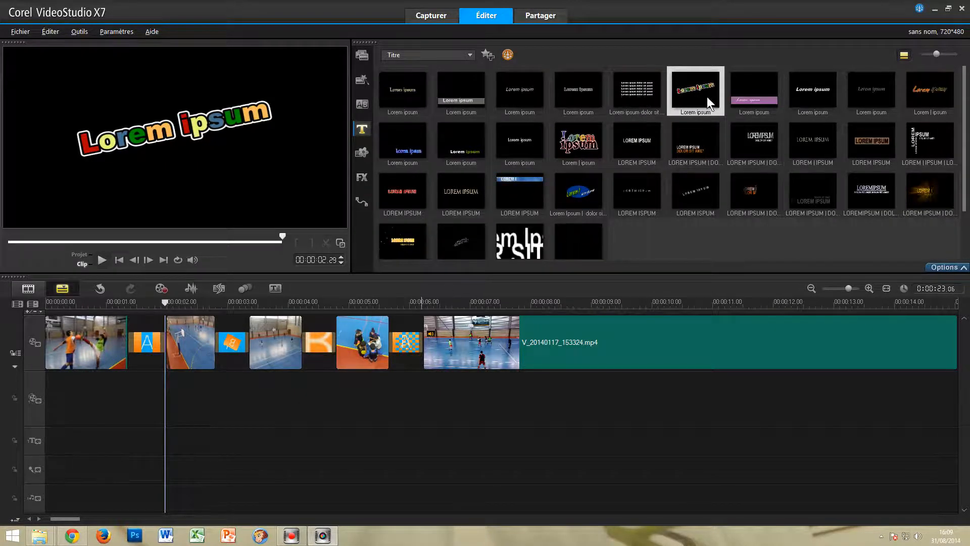
drag(657, 134, 47, 447)
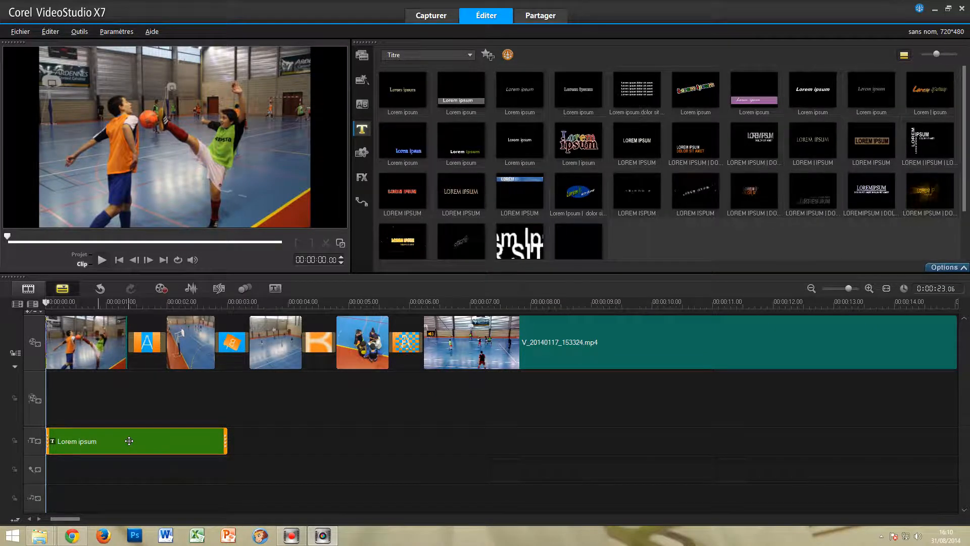
Replace the placeholder text of the title clip with ESSAI.
double_click(130, 441)
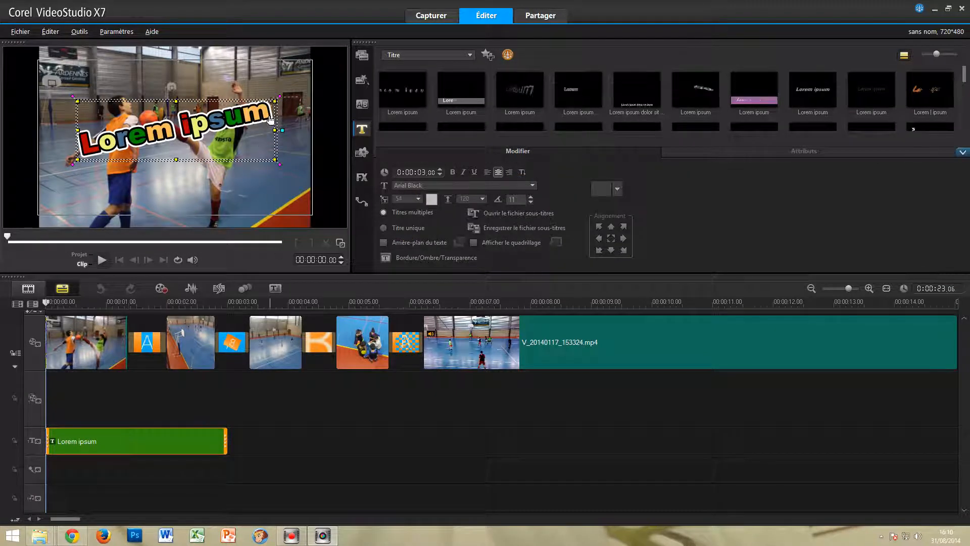
click(269, 115)
drag(269, 129, 72, 129)
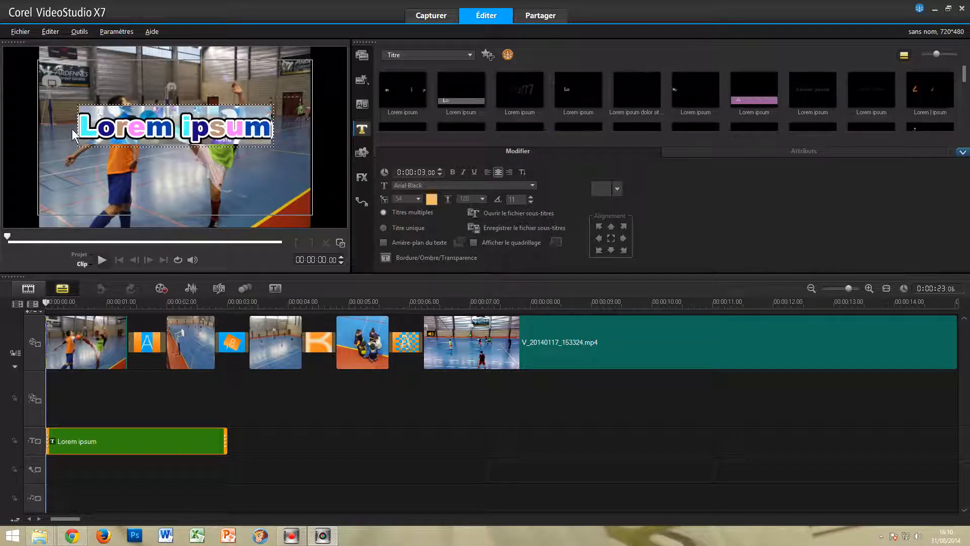
text(E)
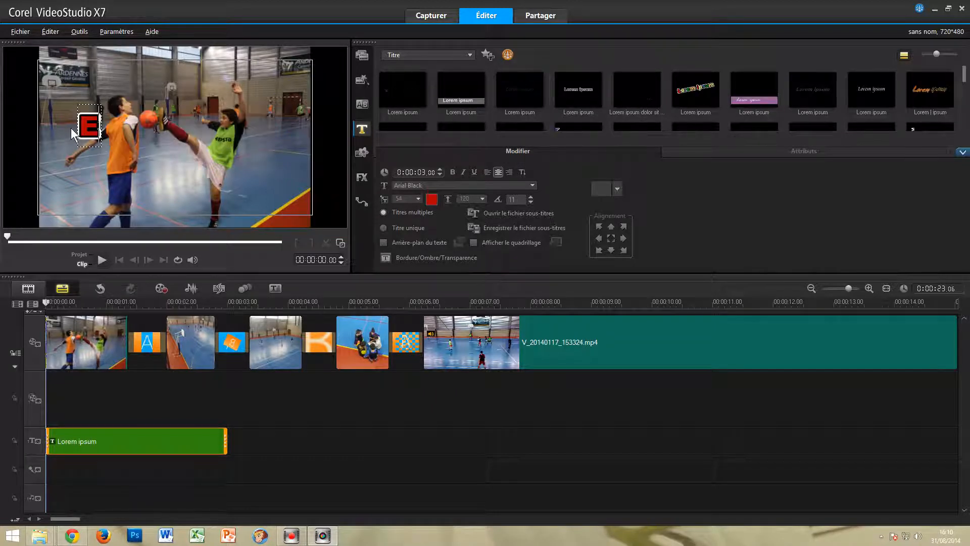
text(SSAI)
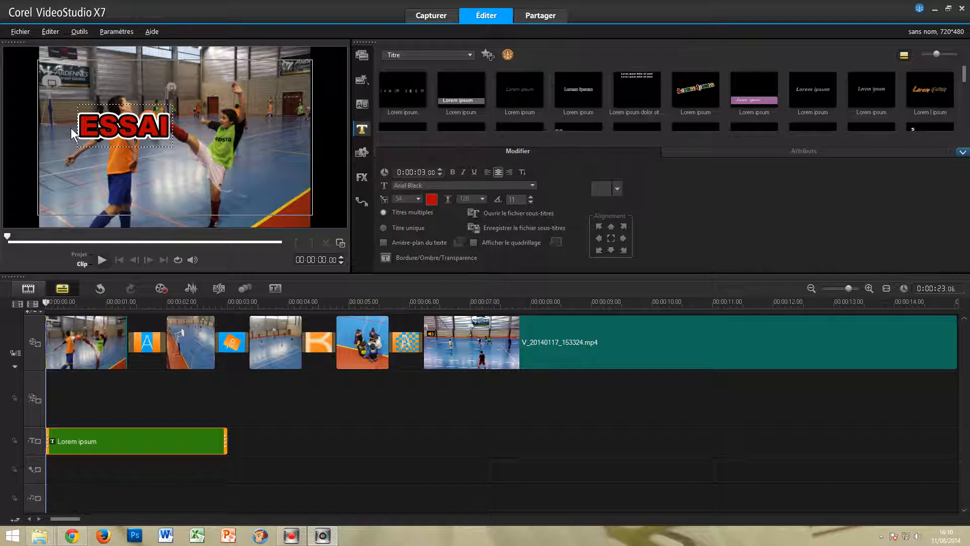
Move the ESSAI title to the lower-right corner of the picture and shorten its clip to 2 seconds.
drag(158, 122, 285, 173)
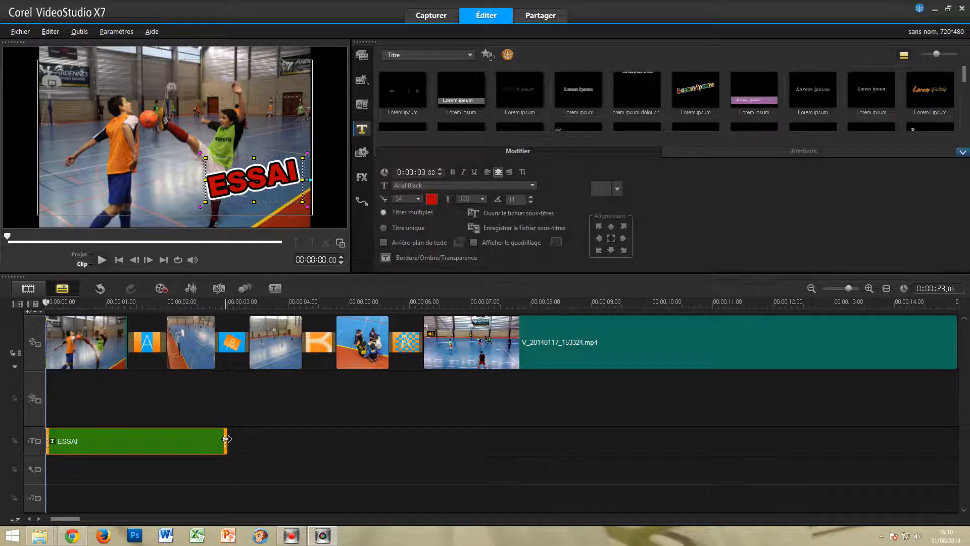
drag(226, 439, 166, 442)
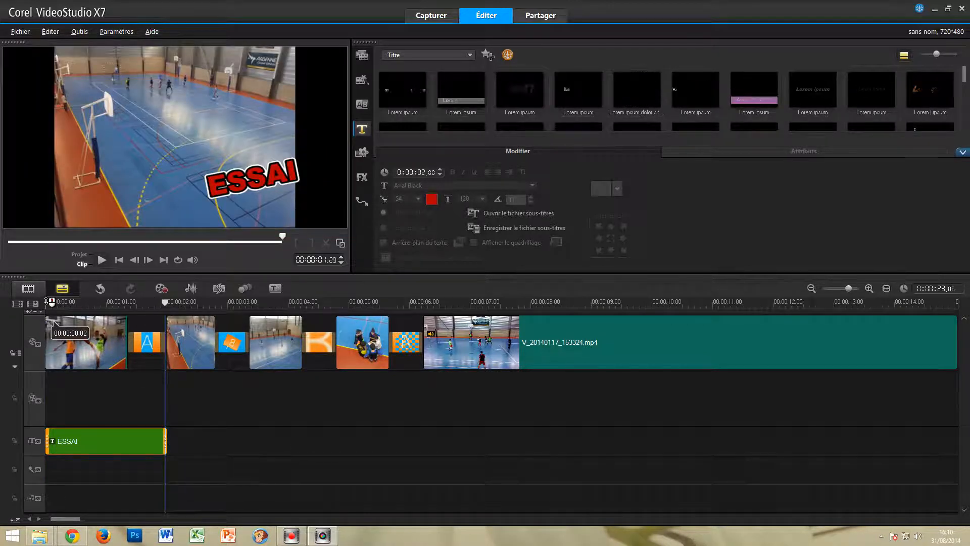
Play the montage from the beginning to review the ESSAI title, the transitions and the video clip.
click(53, 323)
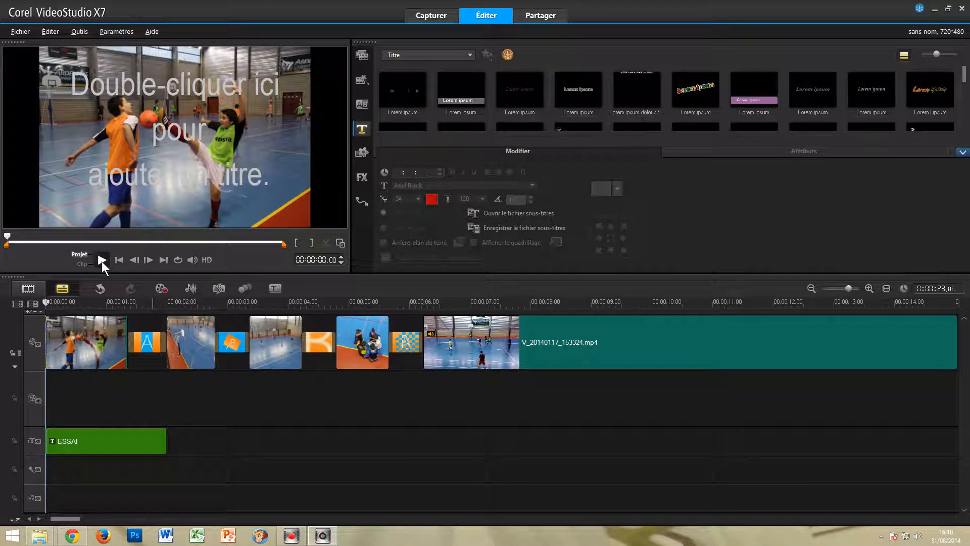
click(101, 261)
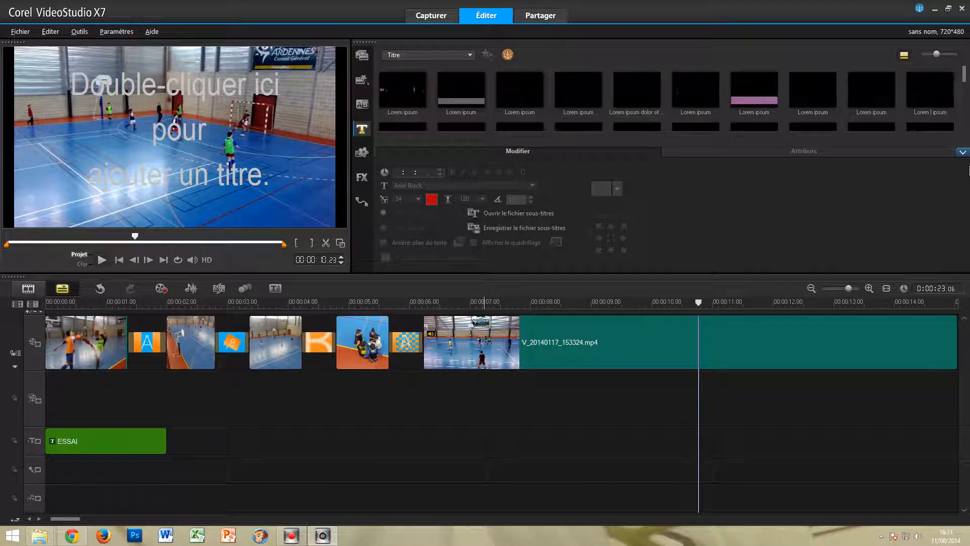
click(963, 152)
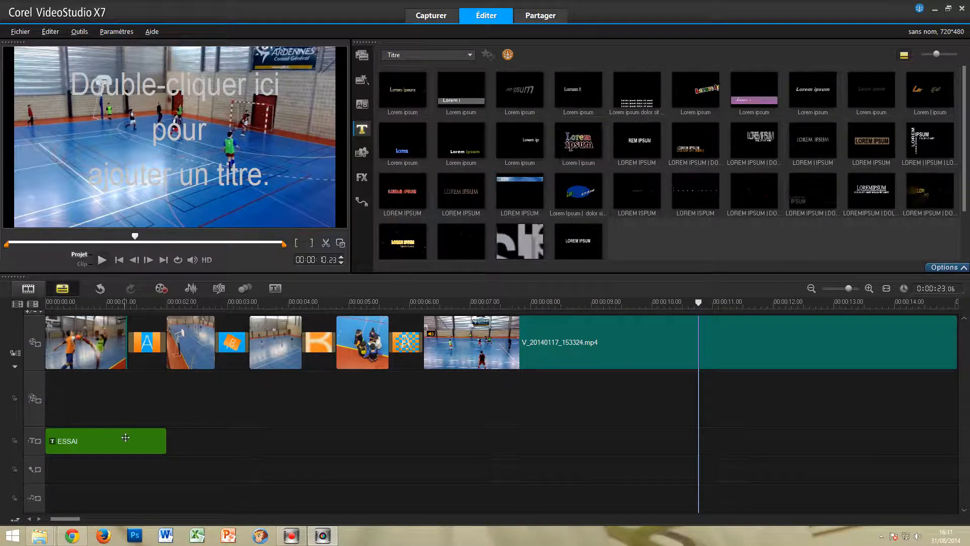
Examine the commands available for the ESSAI title clip and the video clip's options, including its colour correction settings.
click(126, 438)
right_click(126, 438)
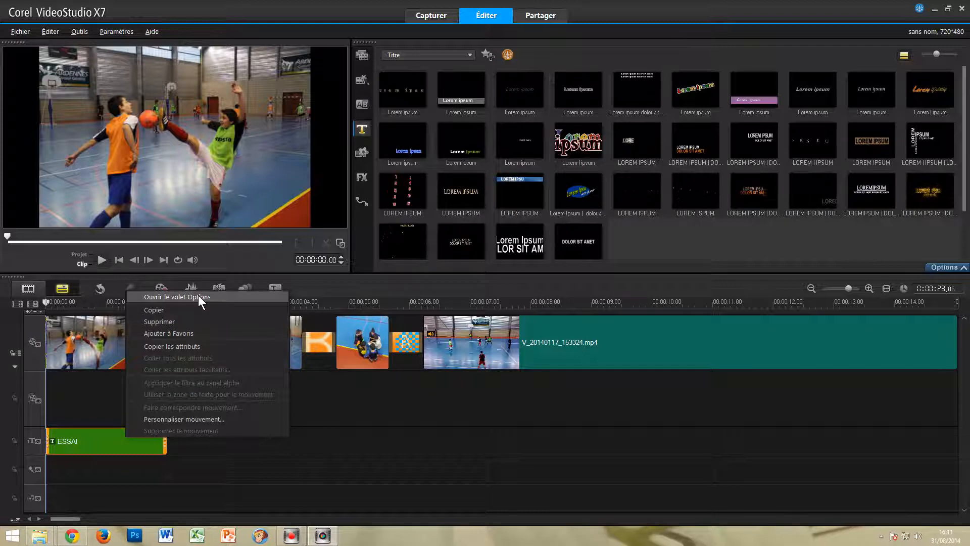
click(340, 403)
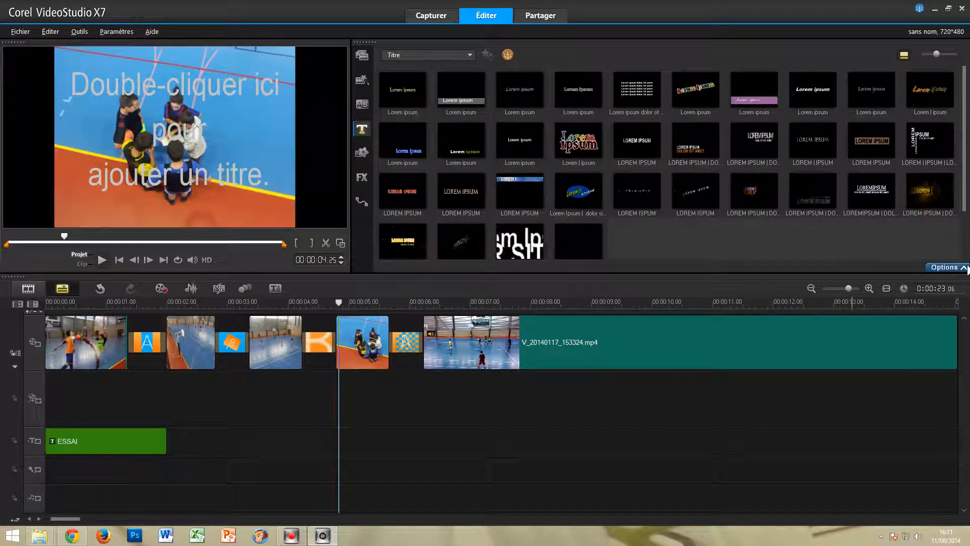
click(538, 351)
click(960, 270)
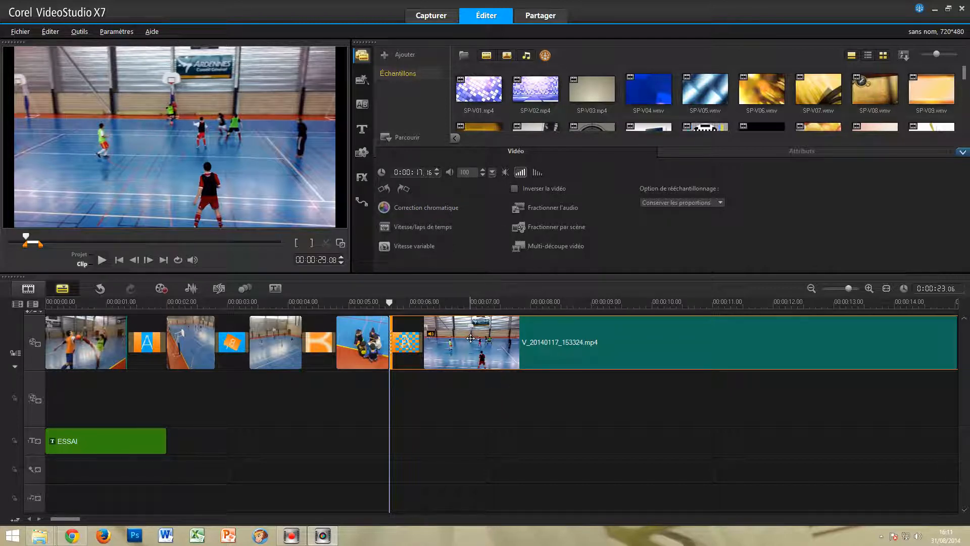
click(577, 400)
click(526, 344)
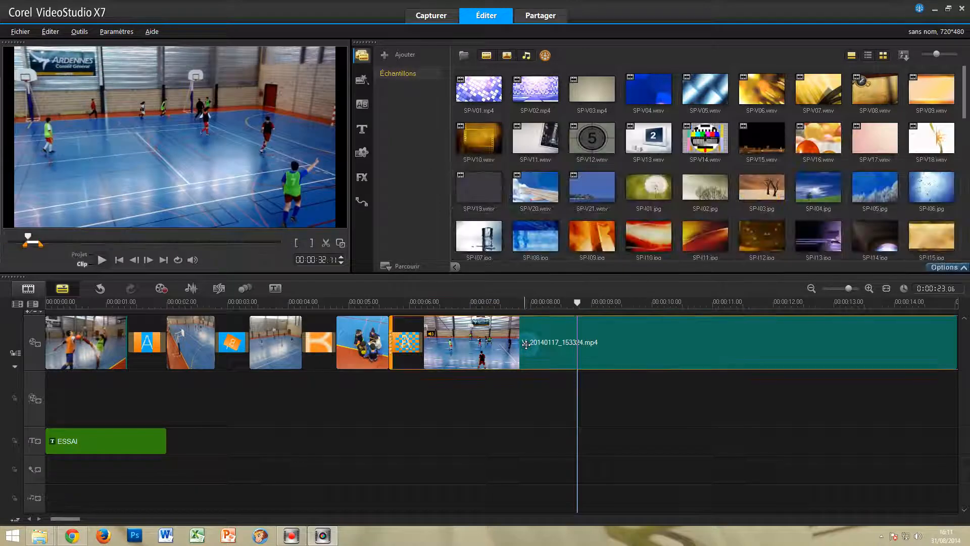
click(945, 267)
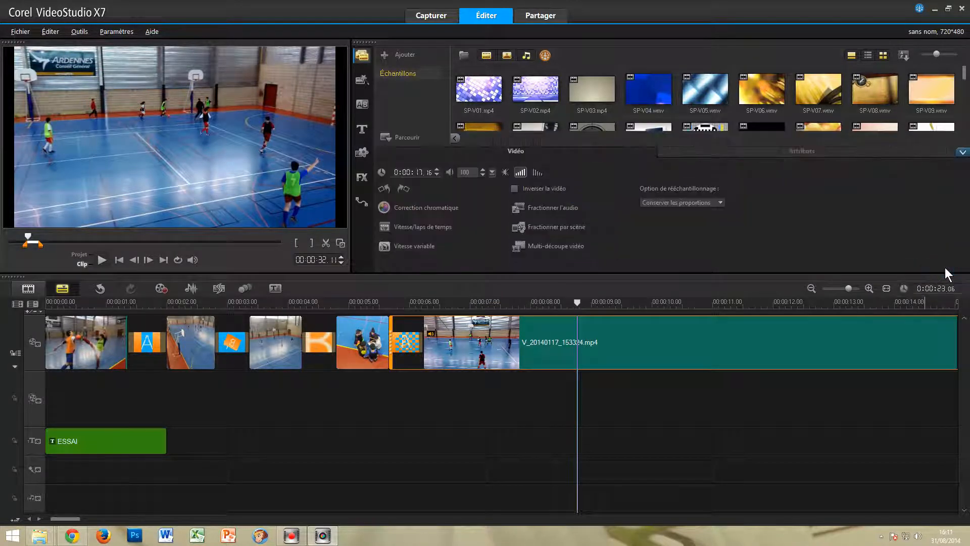
click(427, 208)
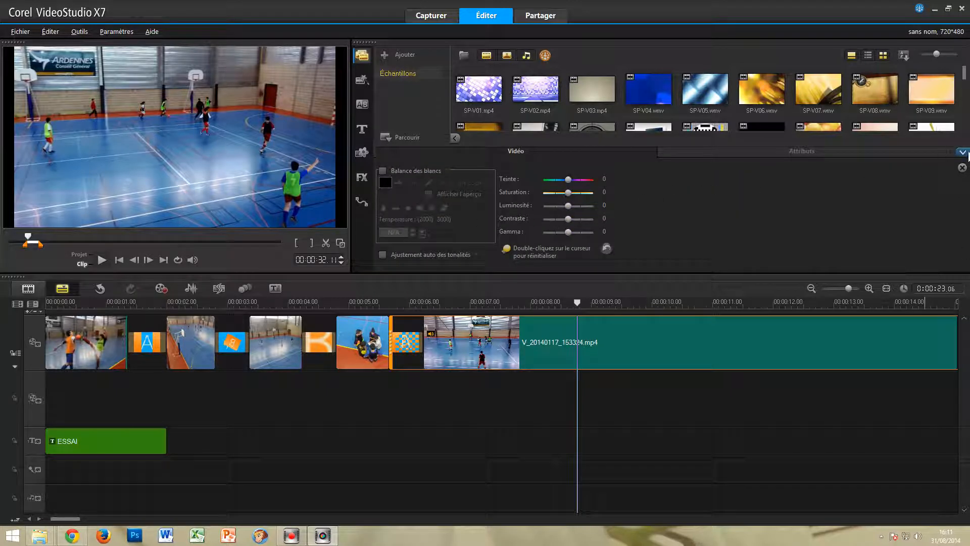
click(962, 168)
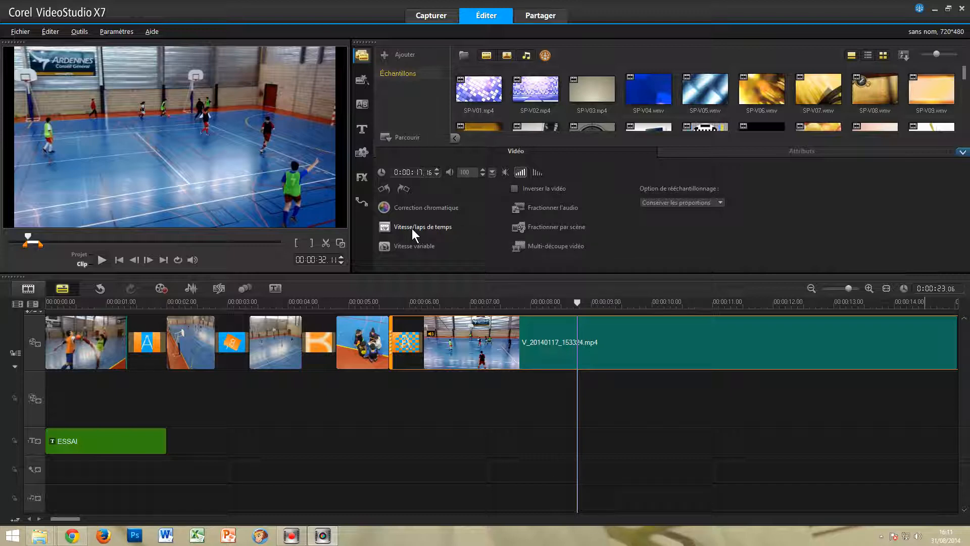
click(963, 152)
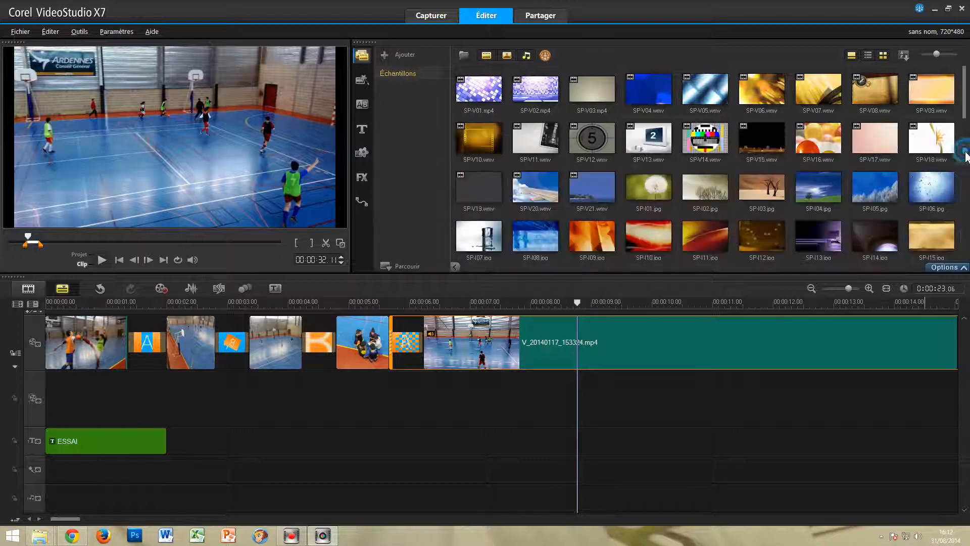
Add the CP-A05.jpg colour pattern to the video track directly after the video clip.
click(363, 154)
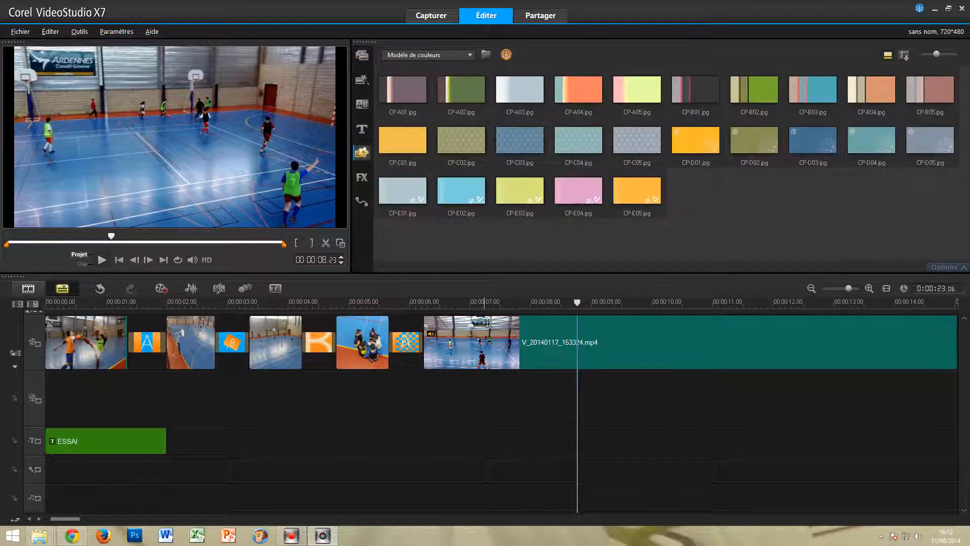
drag(63, 519, 95, 520)
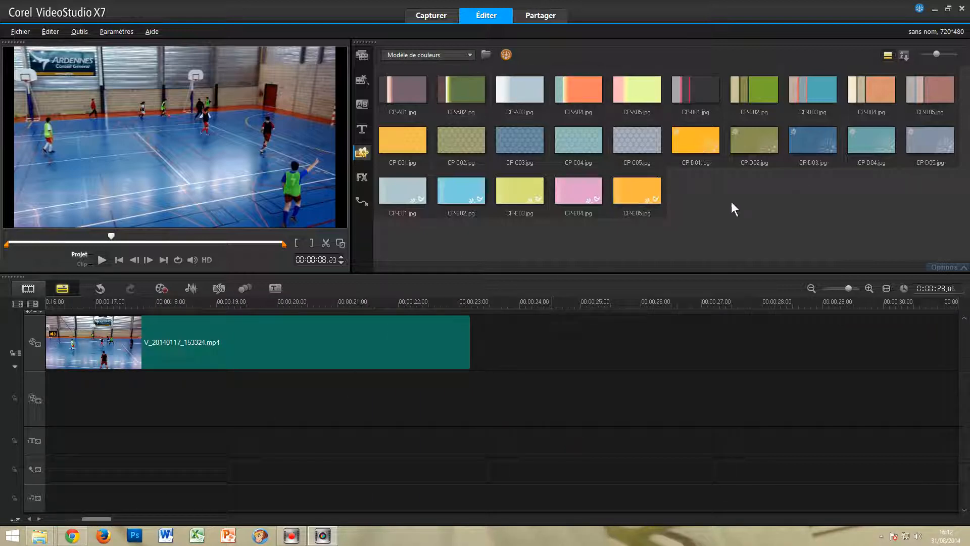
click(626, 95)
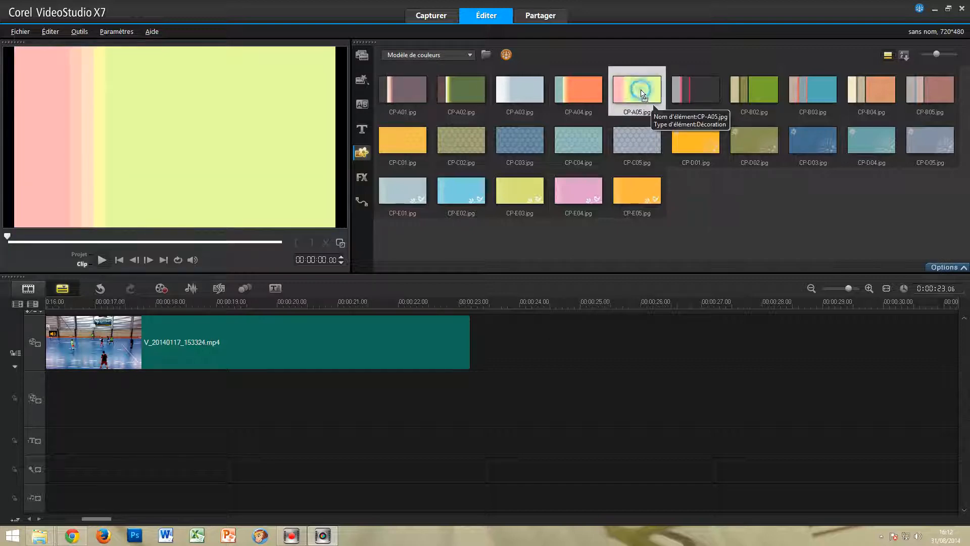
drag(537, 271, 539, 360)
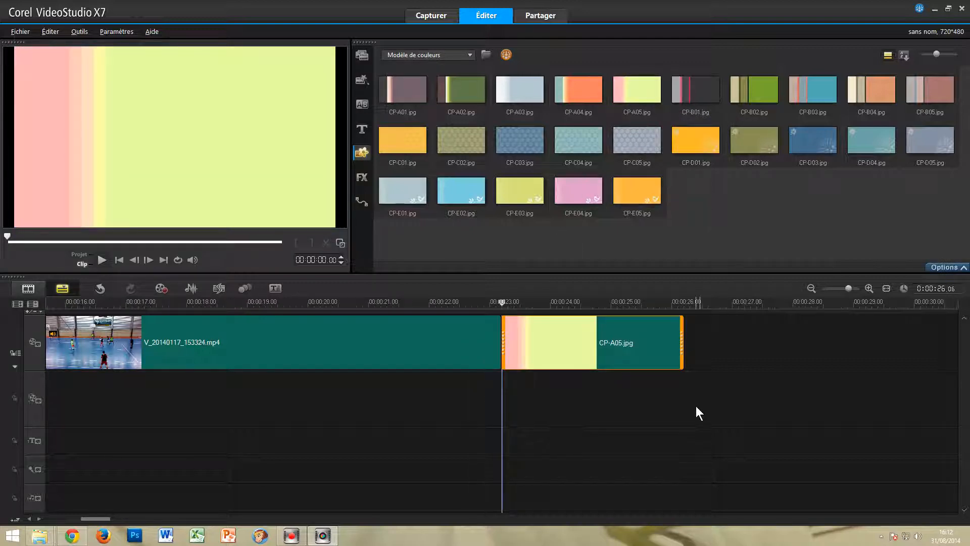
Add the multicoloured two-line Lorem ipsum title preset beneath the CP-A05 clip and replace its first line with FIN.
click(362, 130)
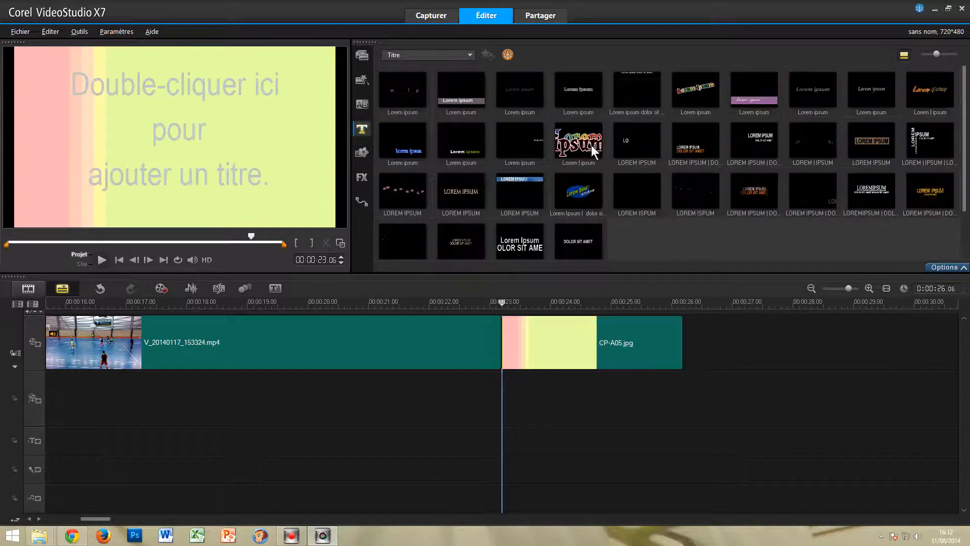
drag(590, 147, 503, 449)
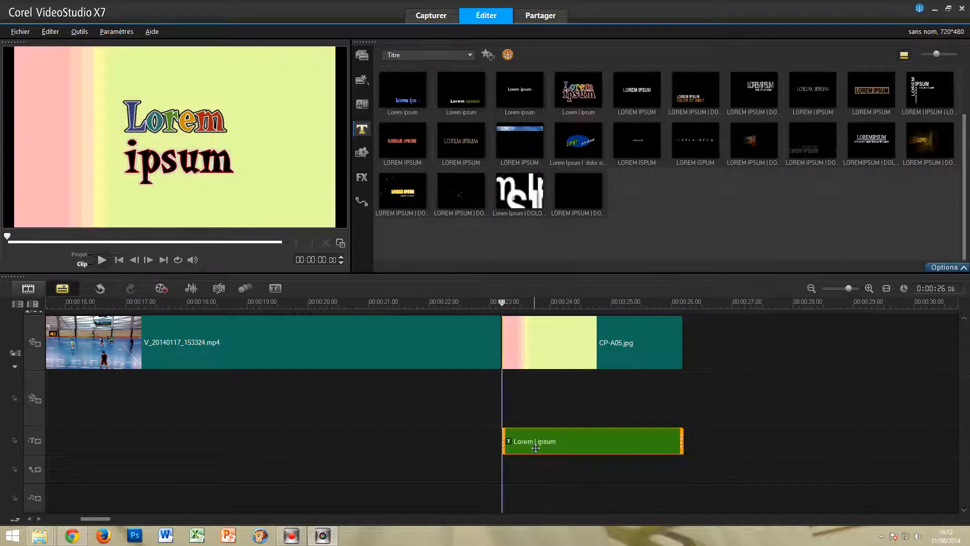
click(566, 445)
double_click(566, 444)
double_click(219, 123)
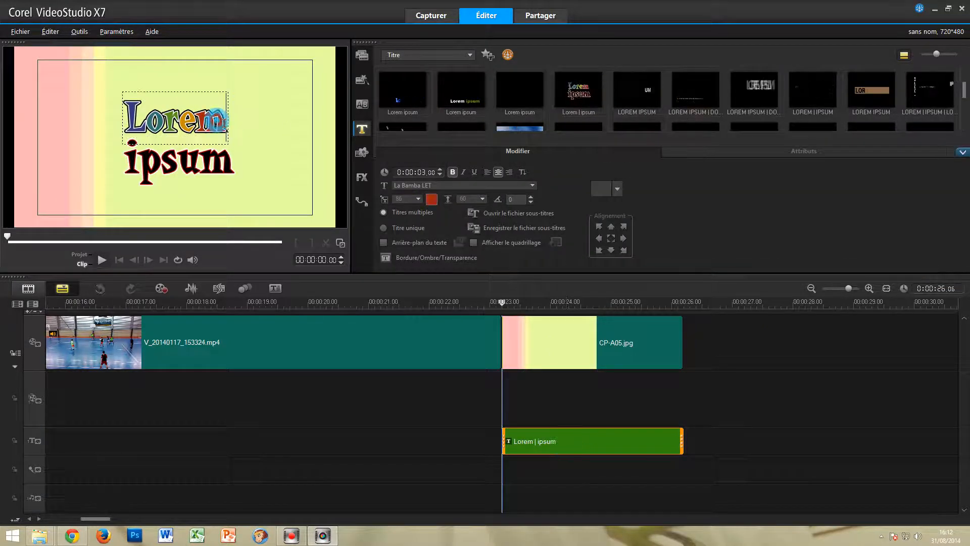
drag(225, 123, 125, 124)
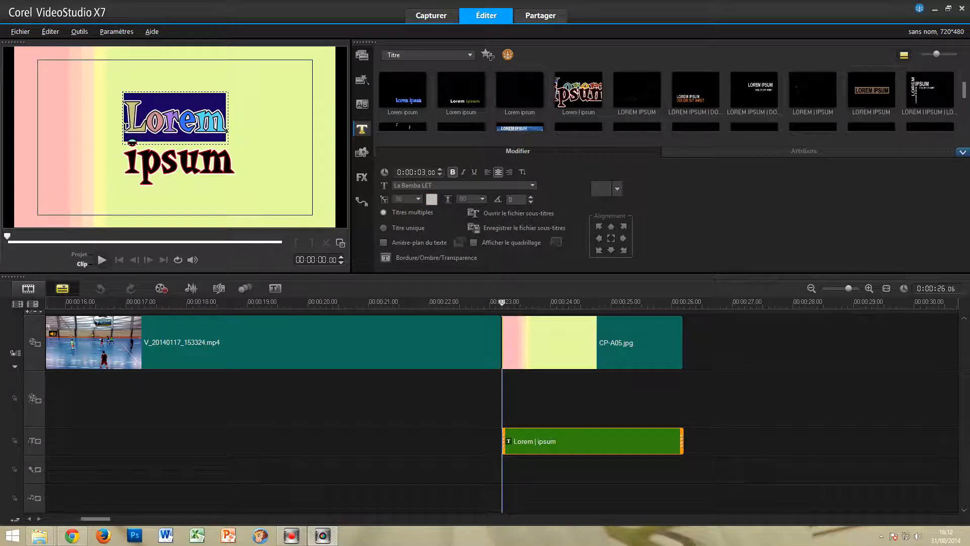
text(FIN)
Delete the ipsum line from the closing title and move FIN to the centre of the picture.
click(205, 176)
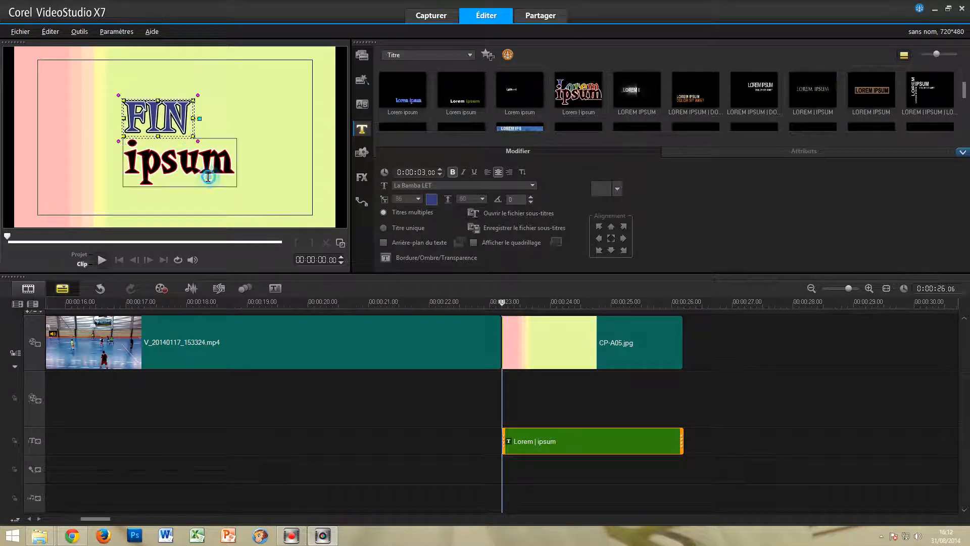
key(Delete)
drag(156, 117, 206, 144)
click(723, 375)
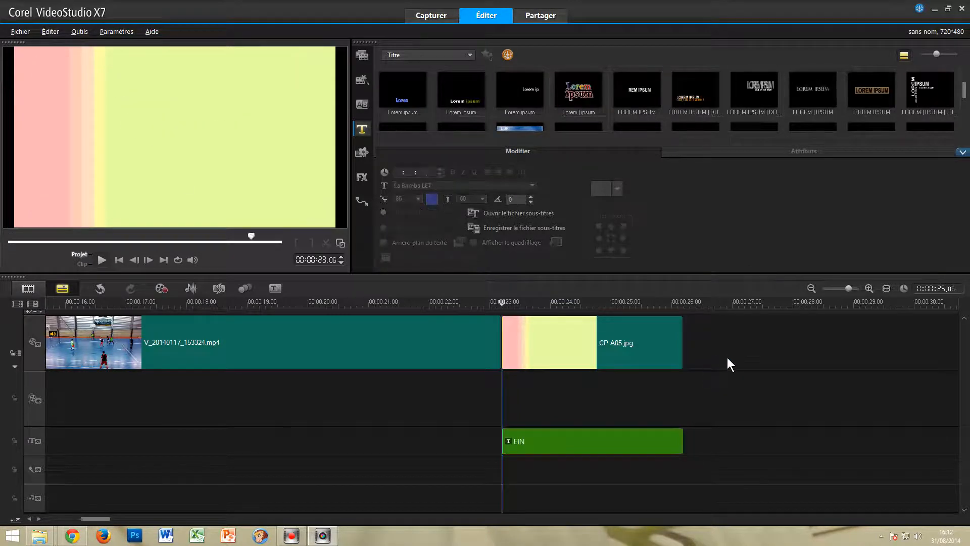
Play the end of the montage to check the FIN title over the colour pattern.
click(483, 302)
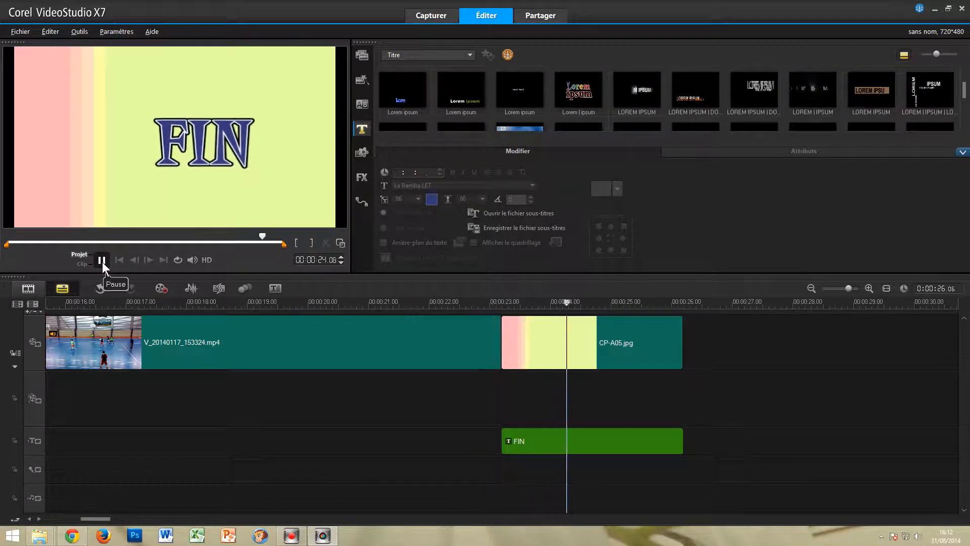
click(101, 261)
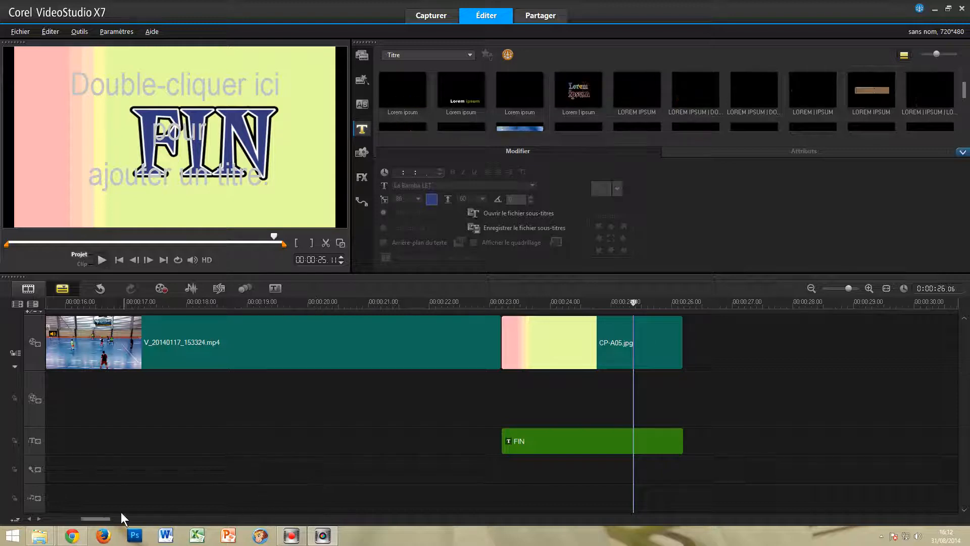
Split the video clip on the timeline at 00:00:11.05.
drag(99, 519, 73, 521)
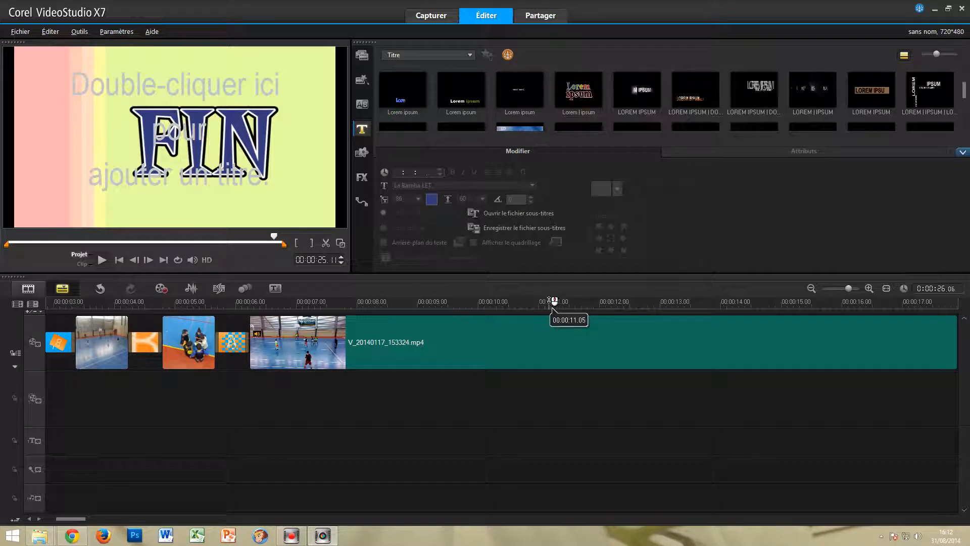
click(551, 302)
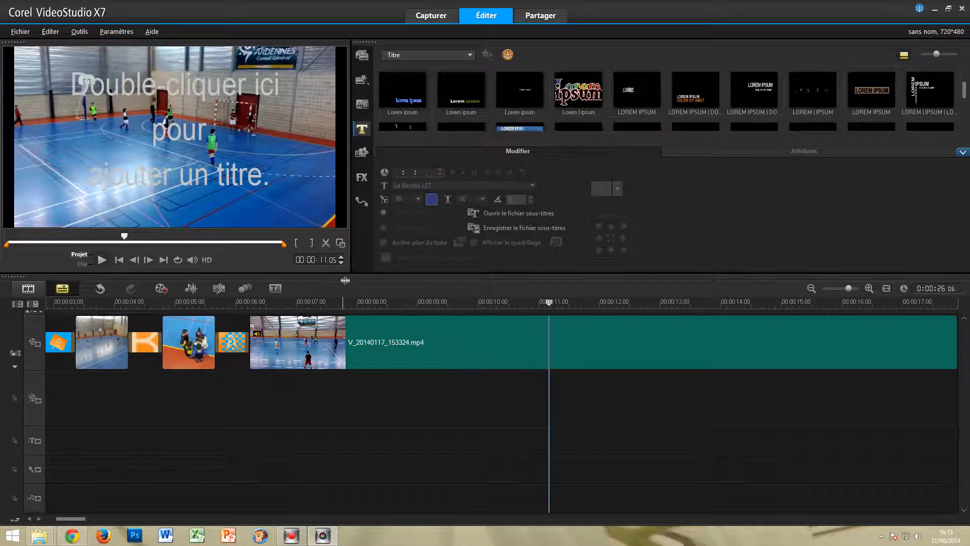
click(326, 243)
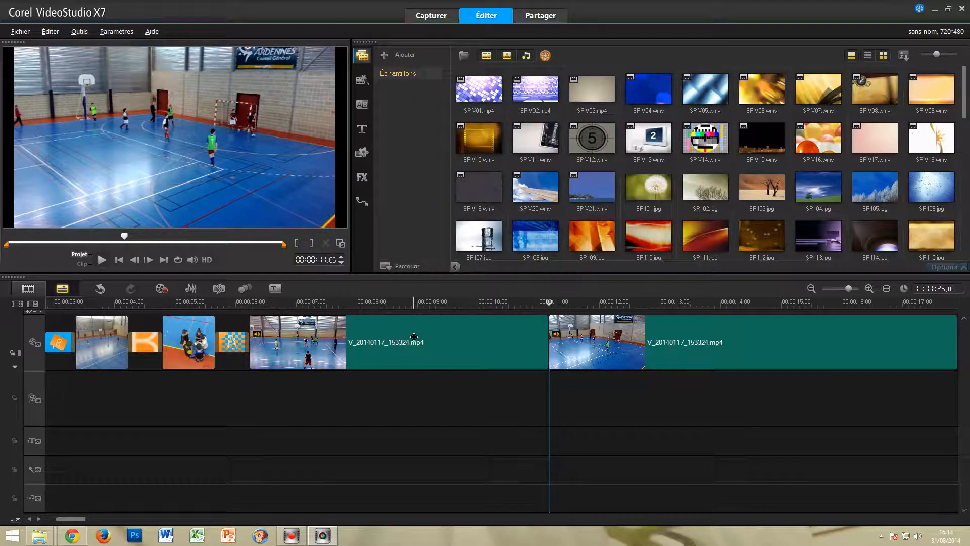
Apply the Bulle filter to the first part of the split video clip.
click(415, 334)
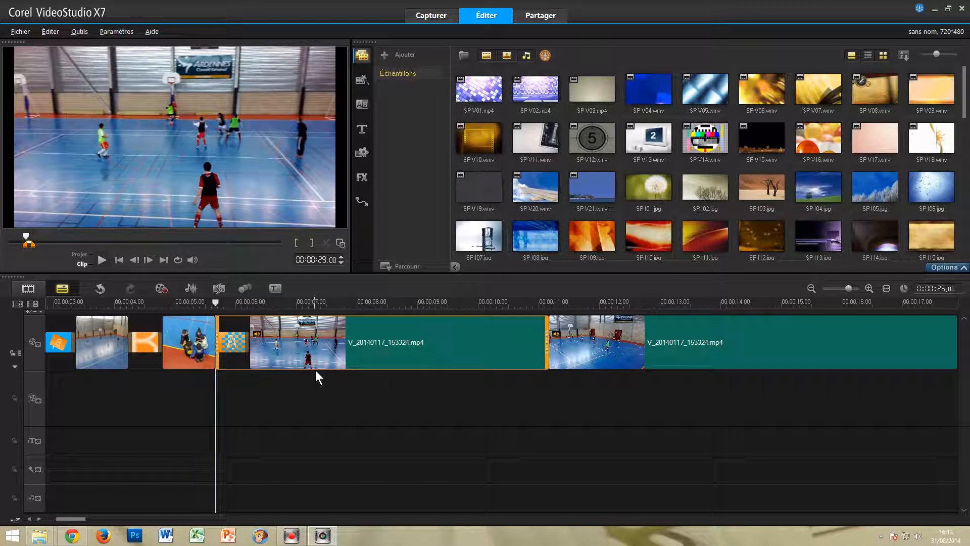
click(362, 178)
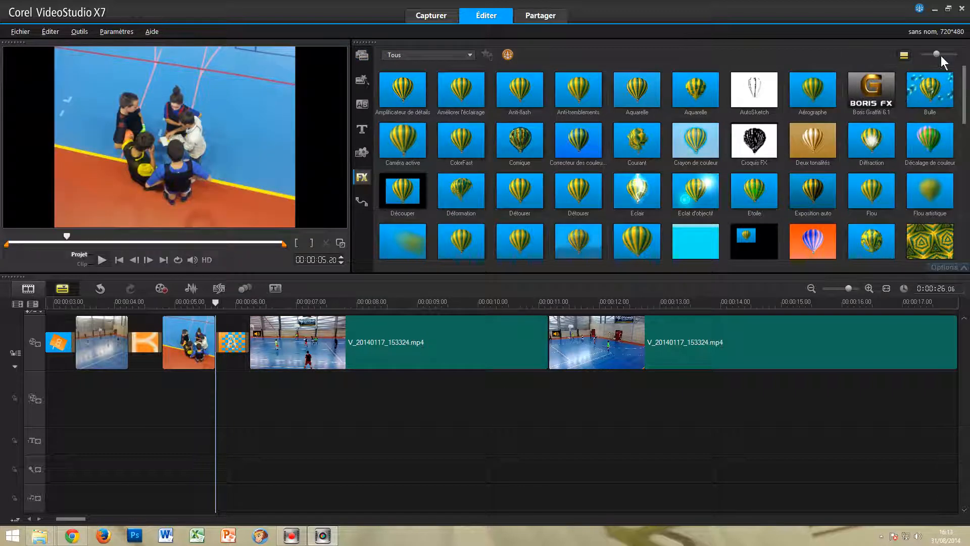
scroll(612, 148, down, 1)
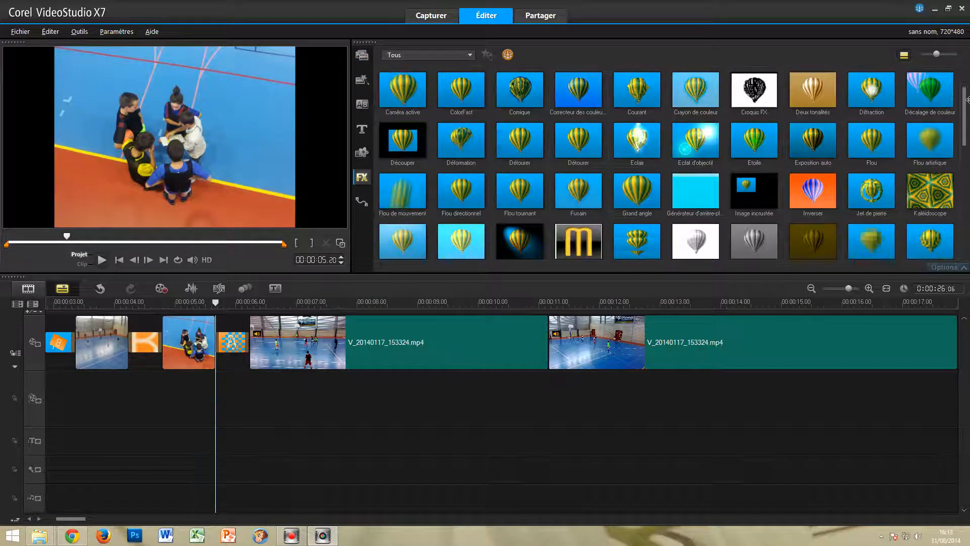
click(511, 150)
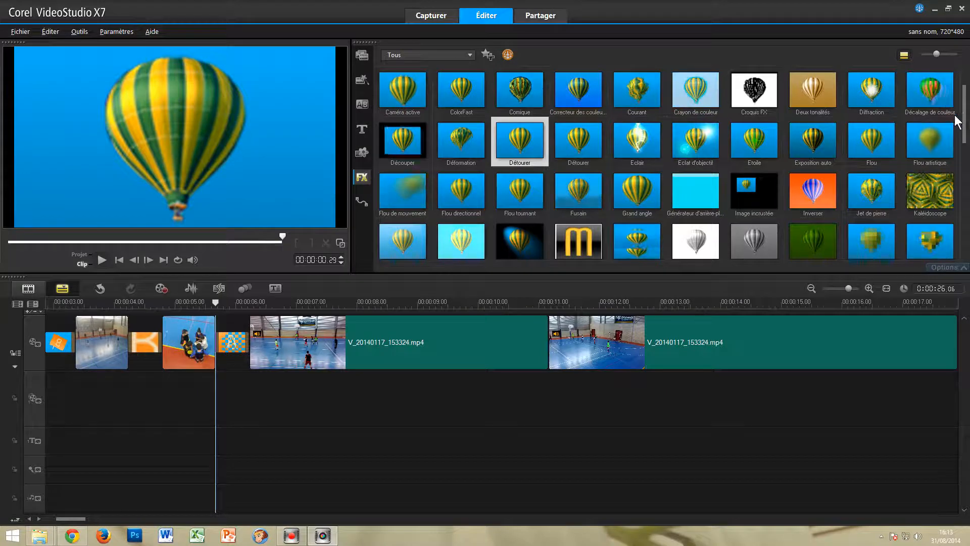
scroll(963, 117, up, 1)
click(935, 107)
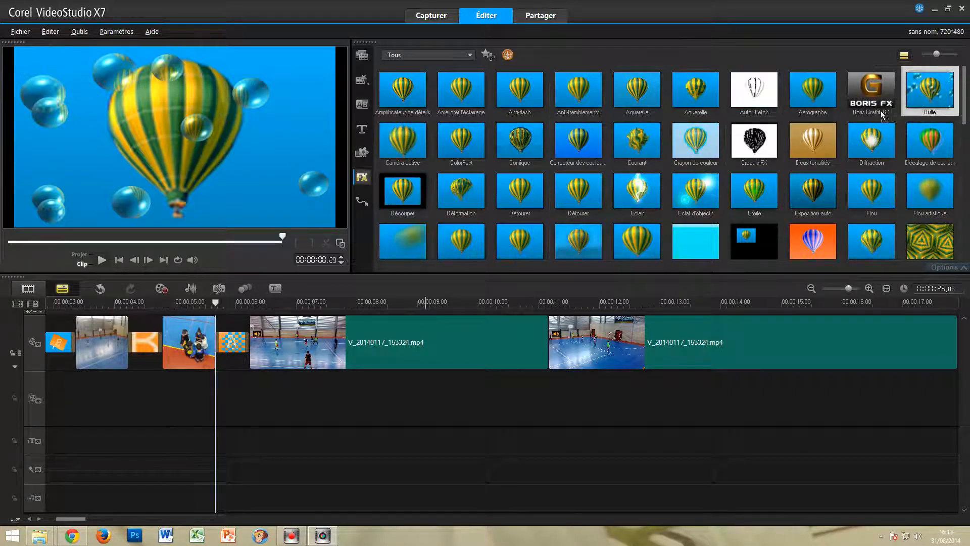
drag(691, 191, 414, 349)
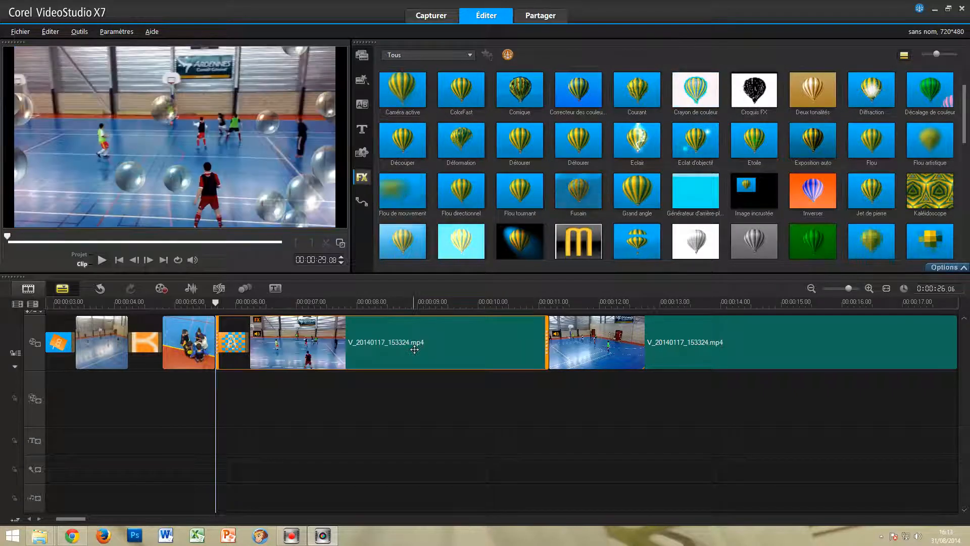
Play the montage from just before the first video part to check the bubbles, and browse the remaining filters.
click(214, 302)
drag(215, 302, 199, 301)
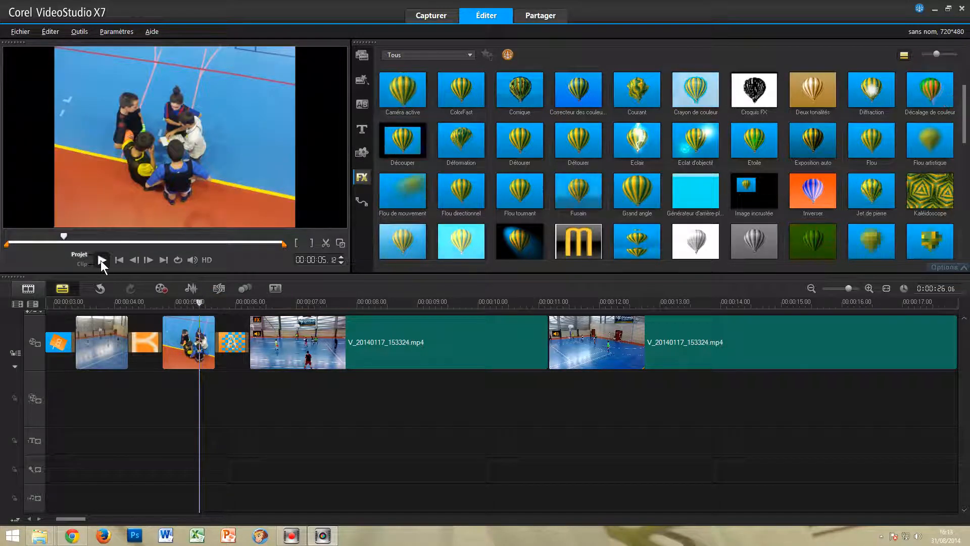
click(101, 259)
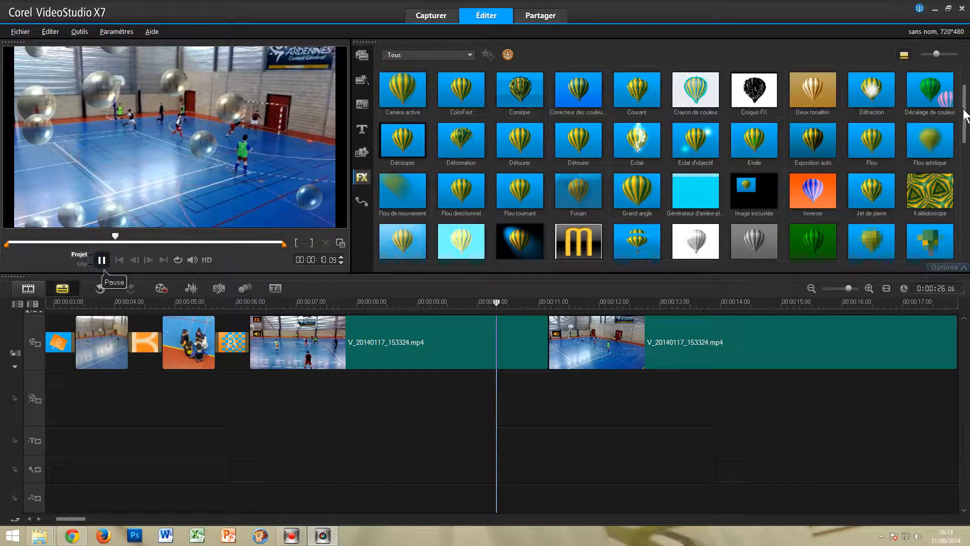
drag(965, 114, 966, 220)
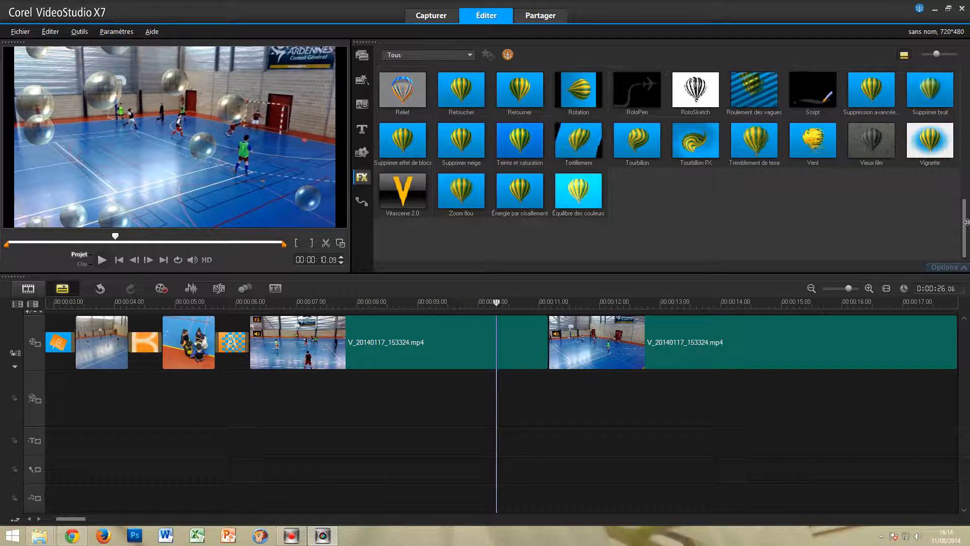
Look over the basic motion paths in the library and the montage timeline from its start to the FIN title.
click(362, 204)
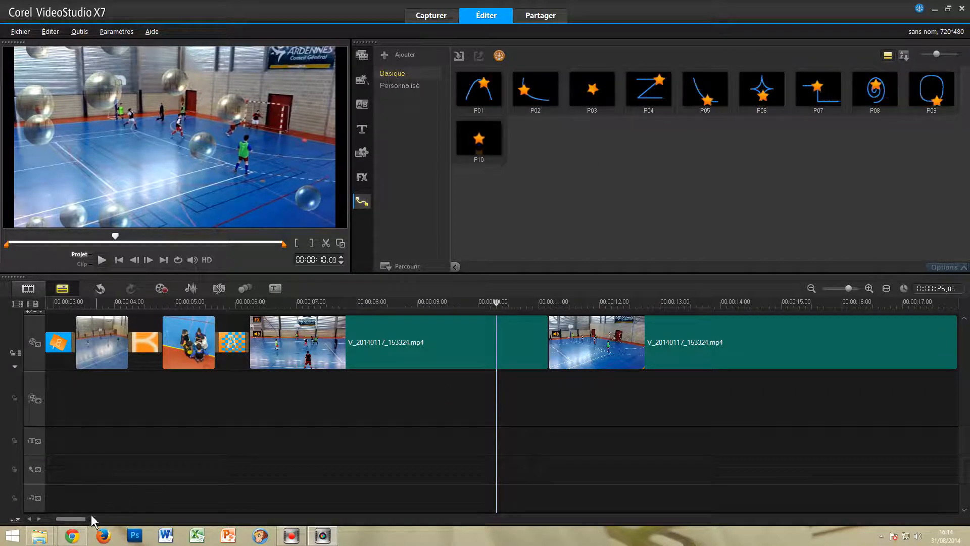
drag(70, 519, 59, 518)
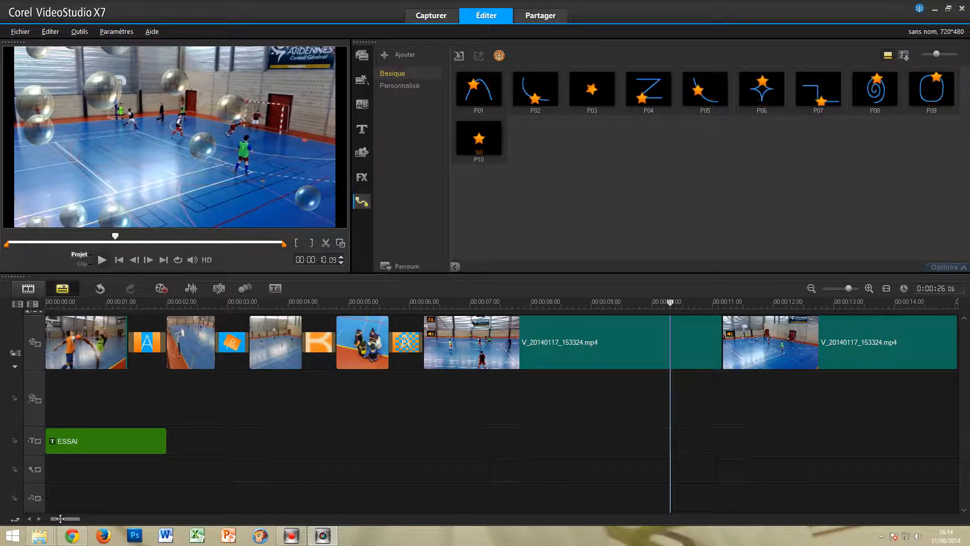
drag(60, 518, 92, 520)
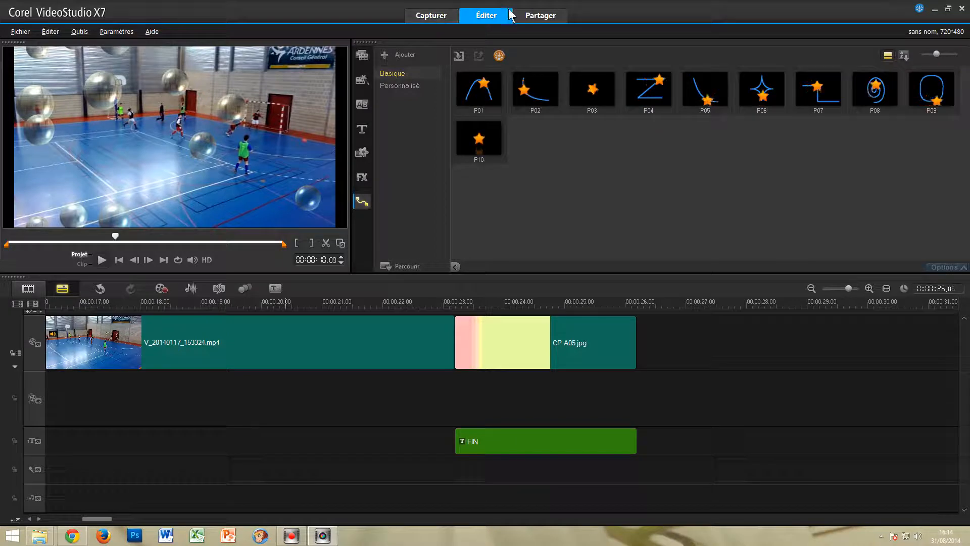
Set the montage's computer output to MPEG-4 with the profile MPEG-4 AVC (1920 x 1080, 25p, 15Mbps).
click(543, 15)
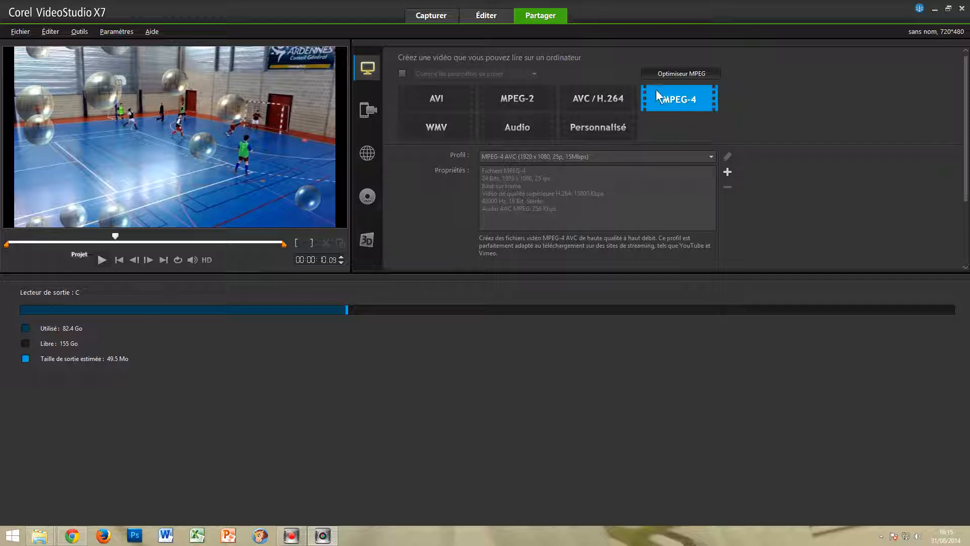
click(711, 158)
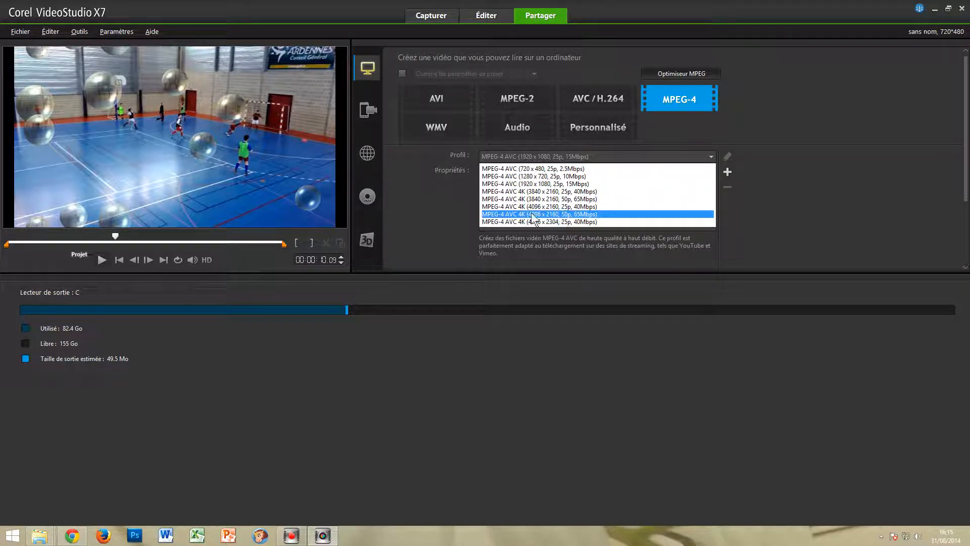
click(542, 169)
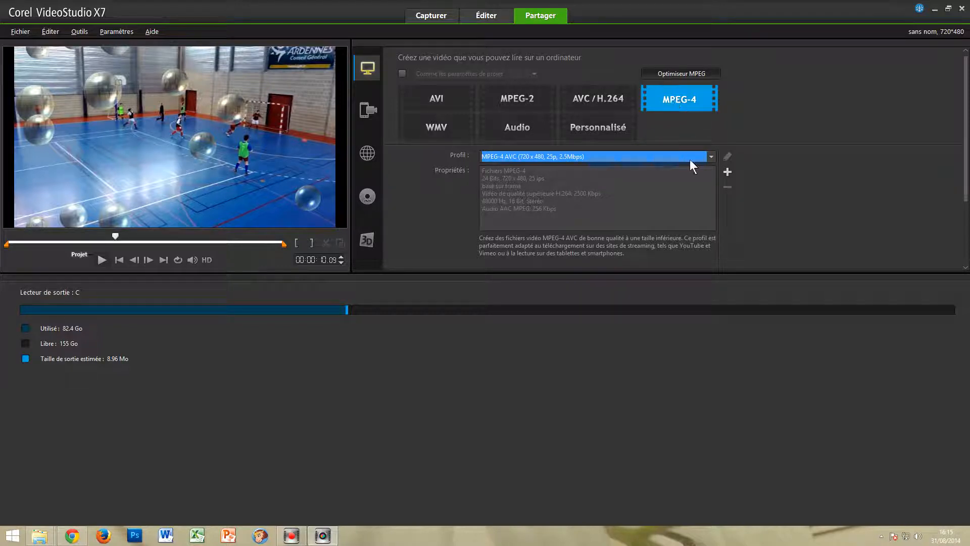
click(707, 156)
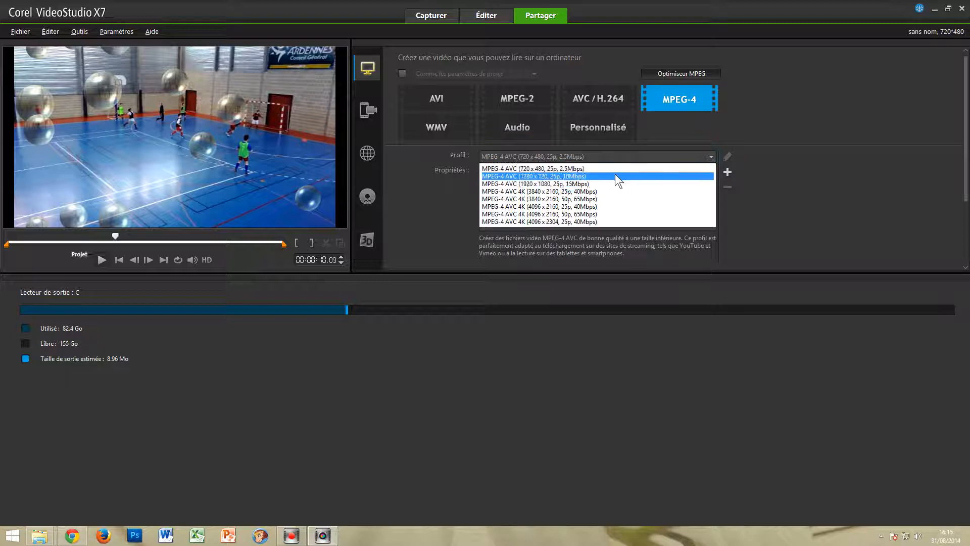
click(555, 184)
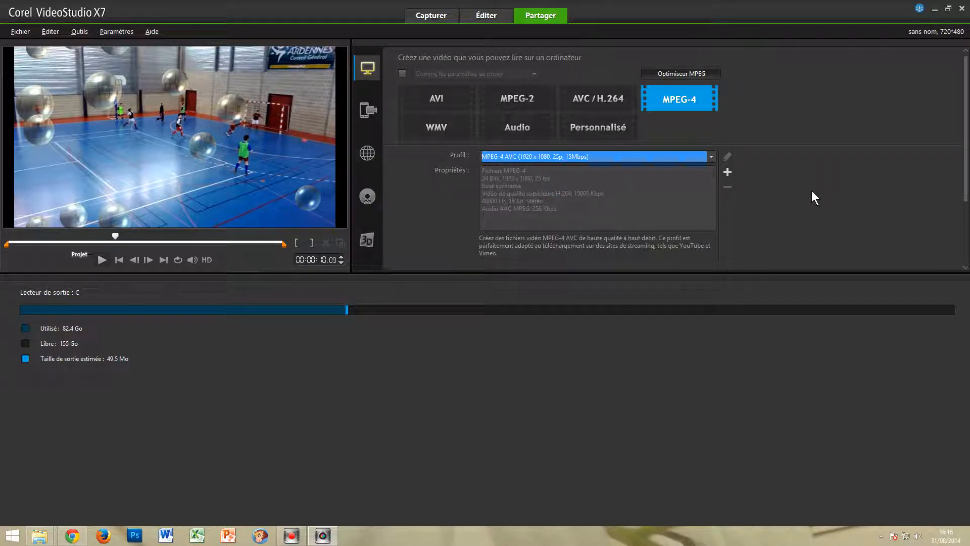
Name the output video file ESSAI and set its save location to the COREL VIDEO folder.
drag(967, 132, 968, 196)
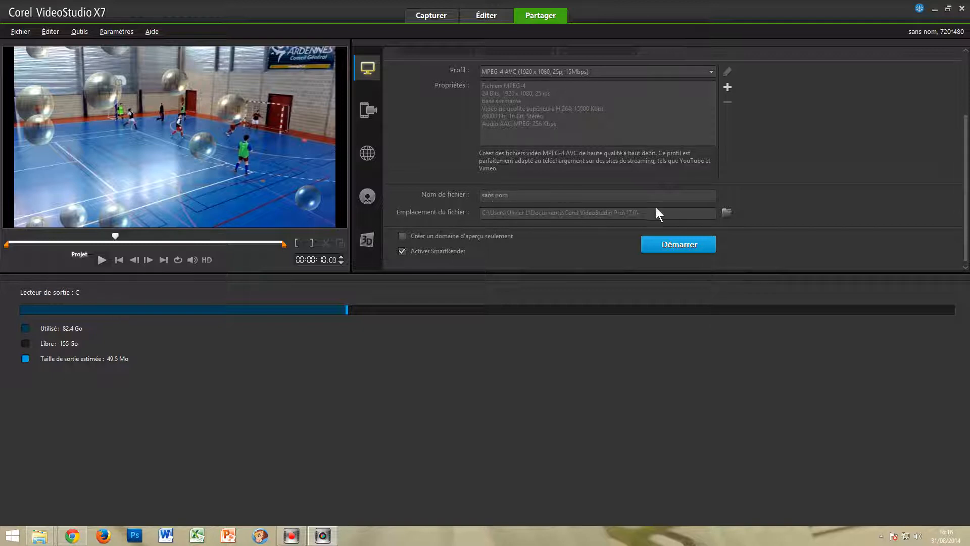
click(537, 194)
drag(536, 195, 473, 200)
text(ESSAI)
click(726, 212)
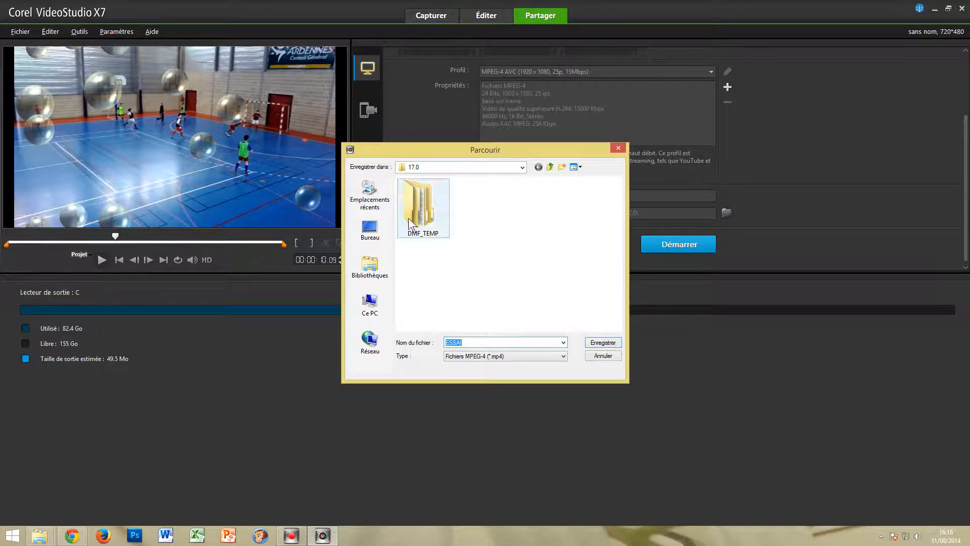
click(370, 199)
double_click(419, 191)
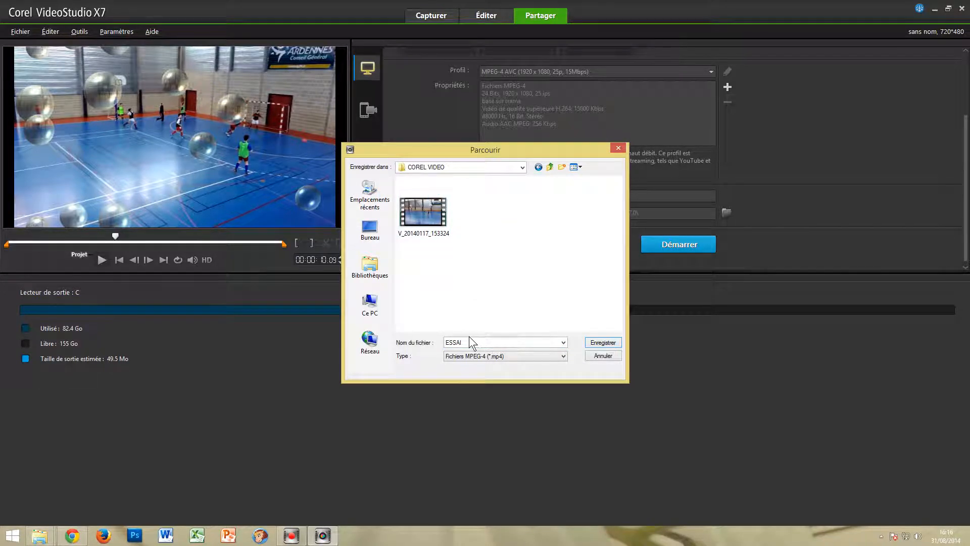
click(603, 343)
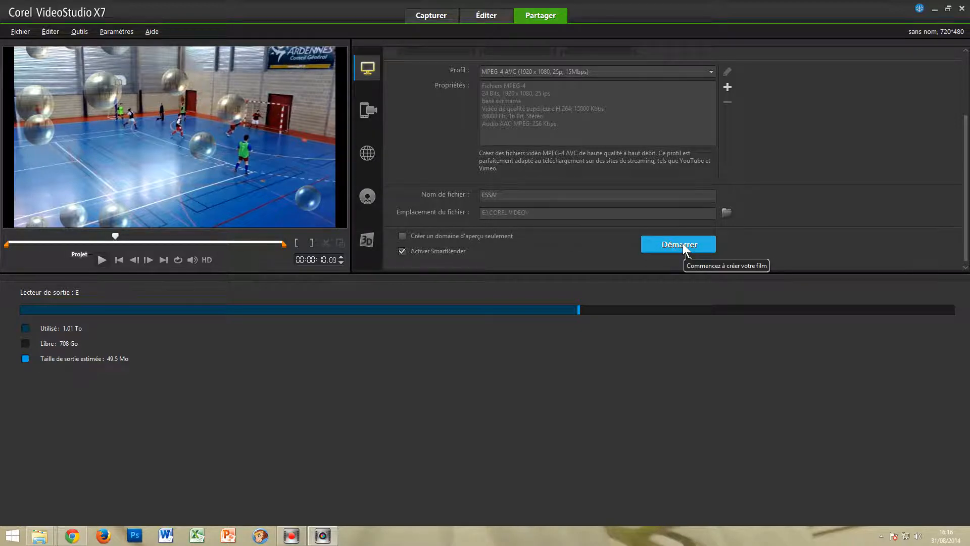
Look over the disc and 3D output options and the available capture options.
click(365, 116)
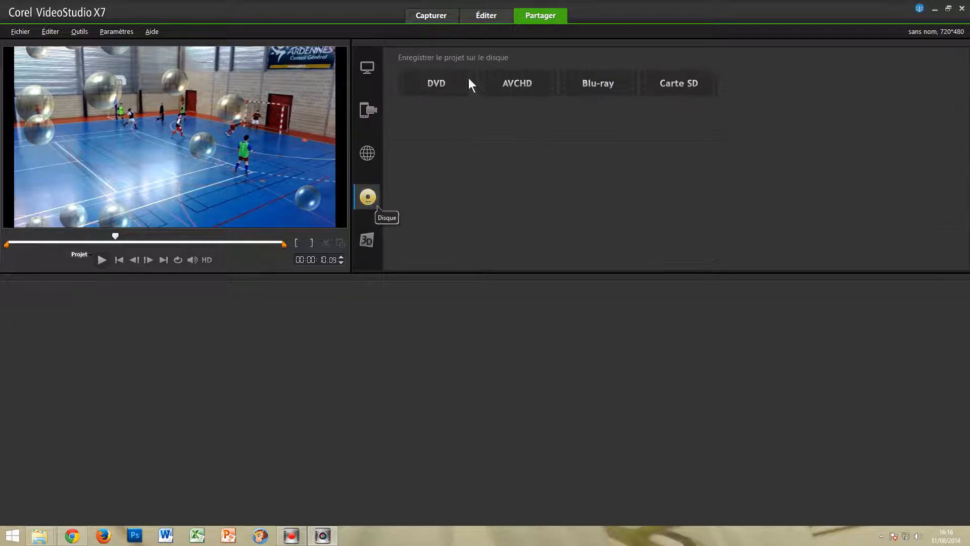
click(367, 241)
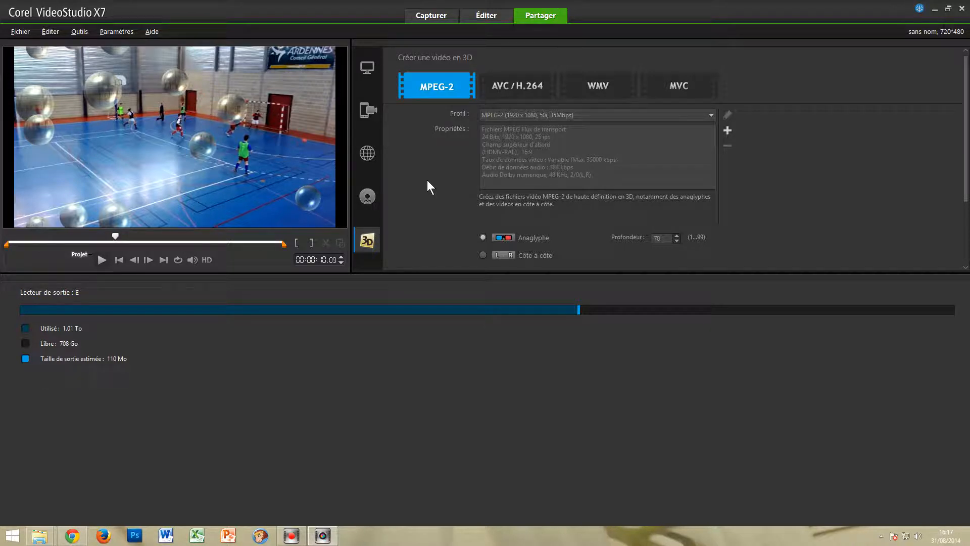
click(440, 22)
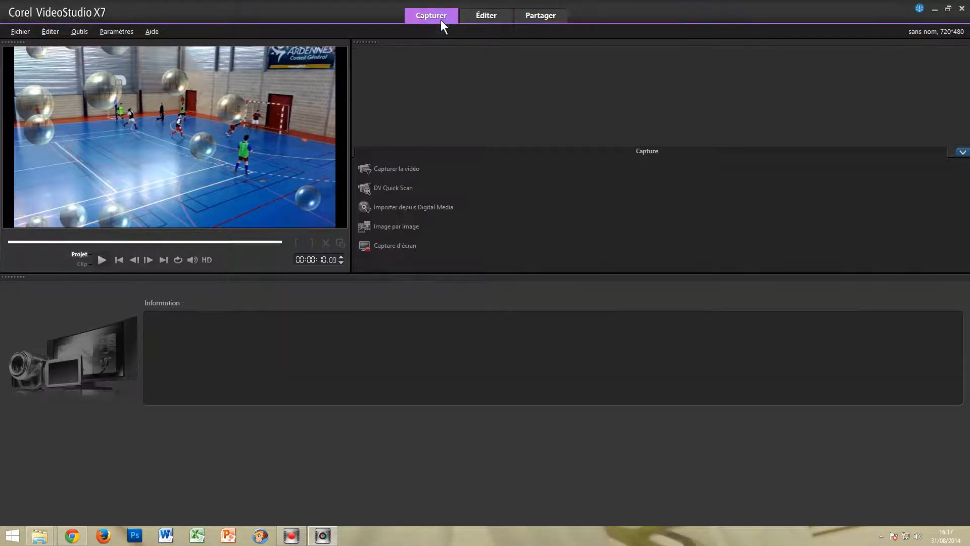
Save the project under the name ESSAI MAONTAGE in the COREL VIDEO folder.
click(482, 14)
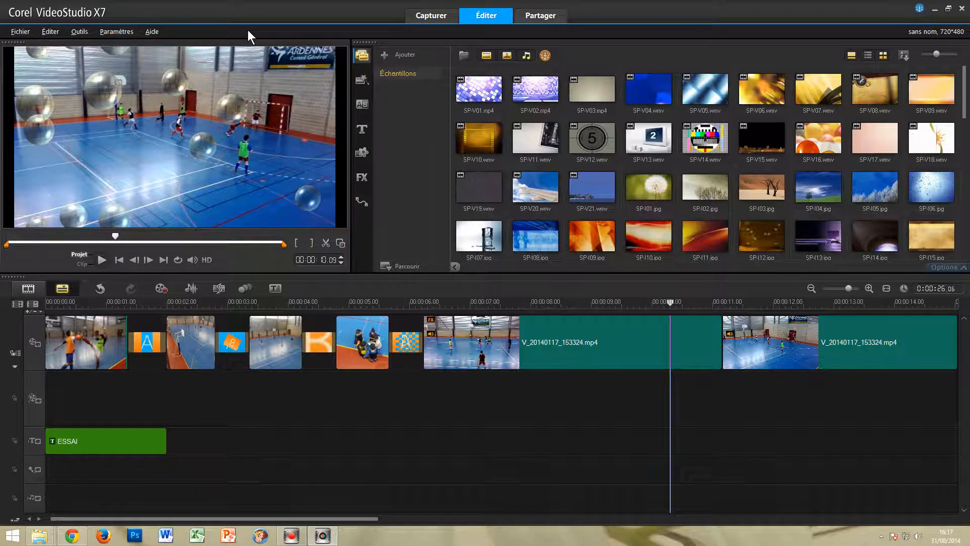
click(19, 32)
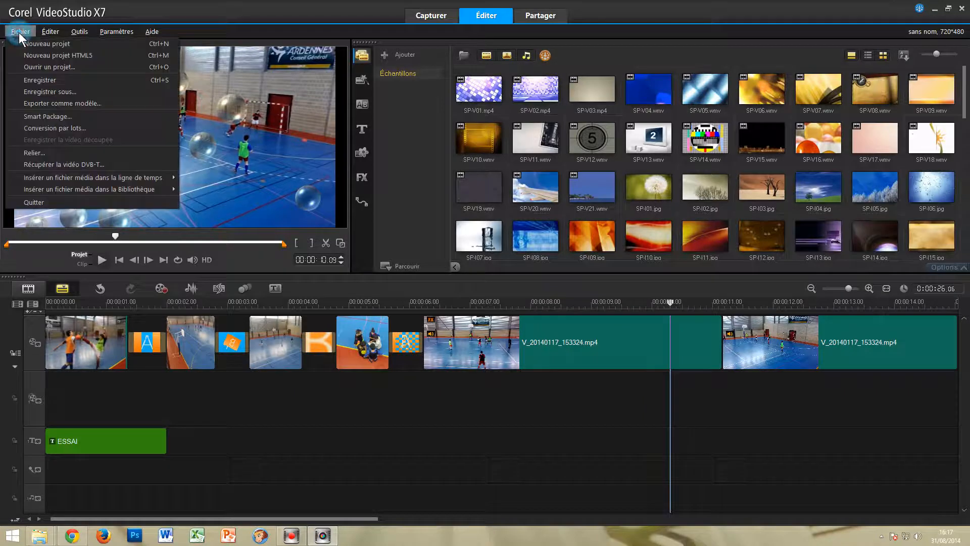
click(36, 92)
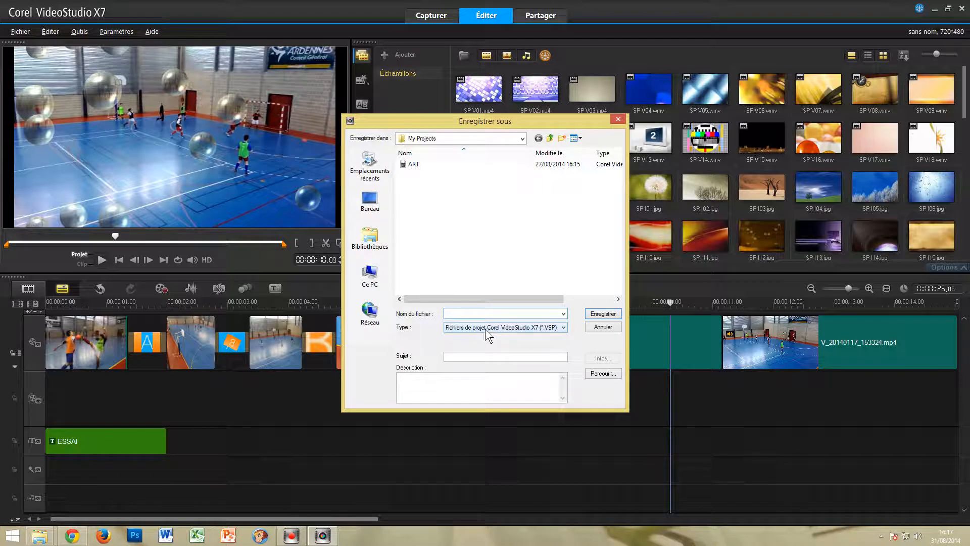
click(374, 176)
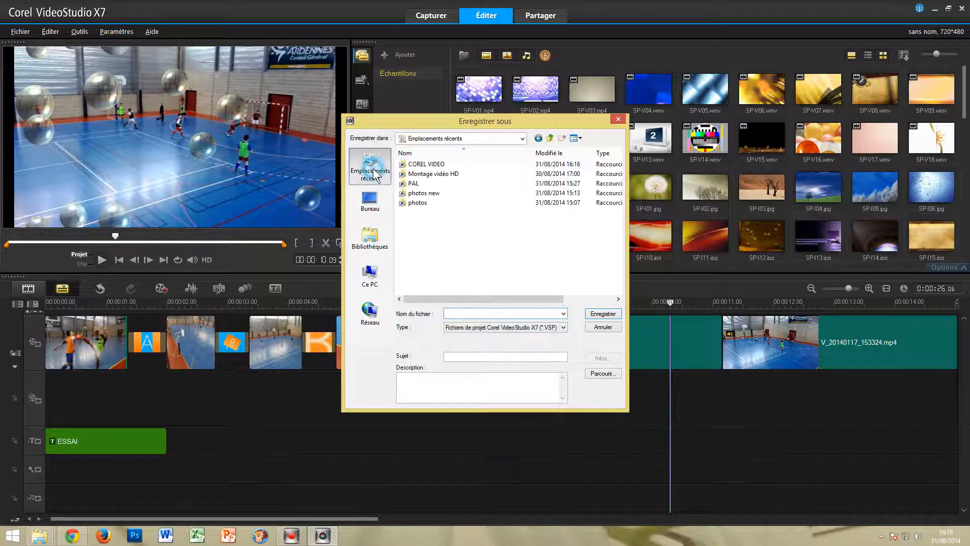
double_click(441, 165)
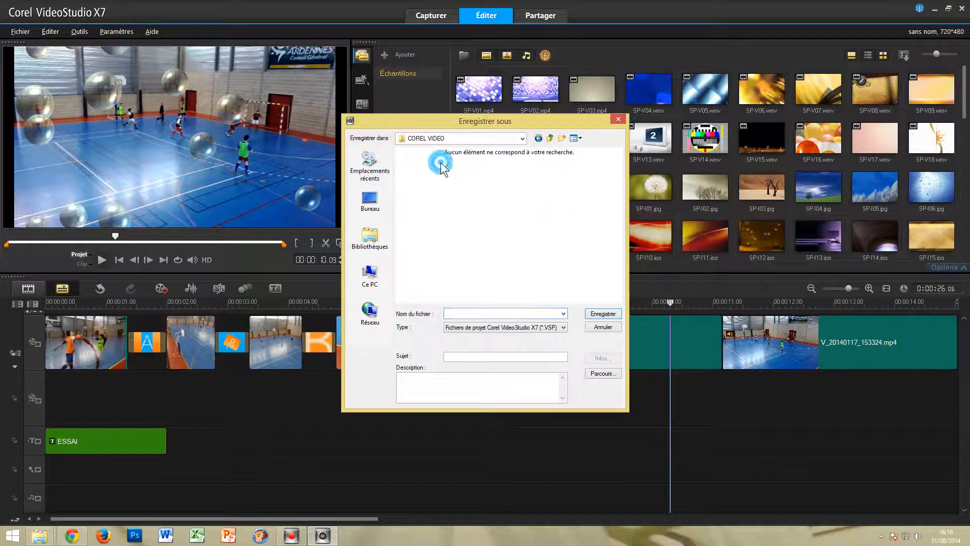
click(467, 311)
text(ESSAI MAONTAGE)
click(604, 315)
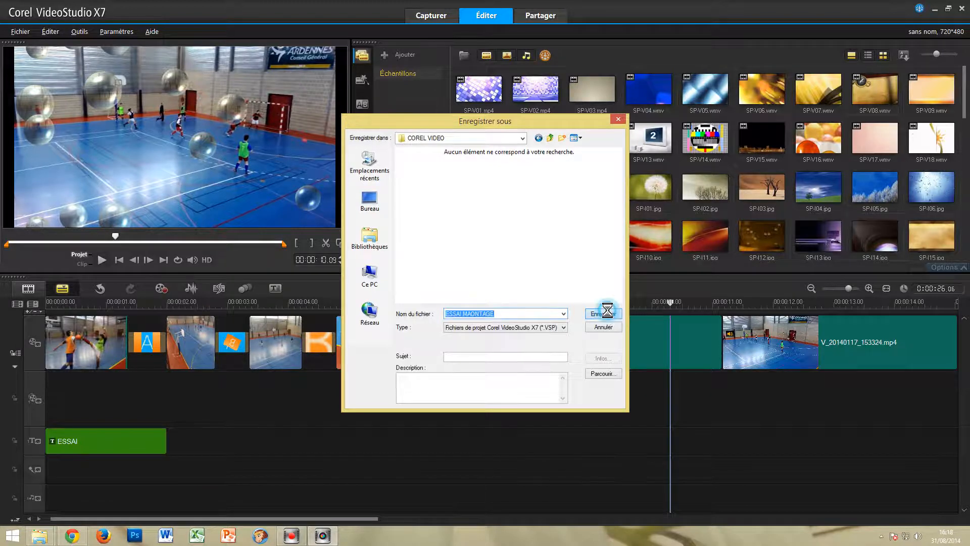
click(23, 31)
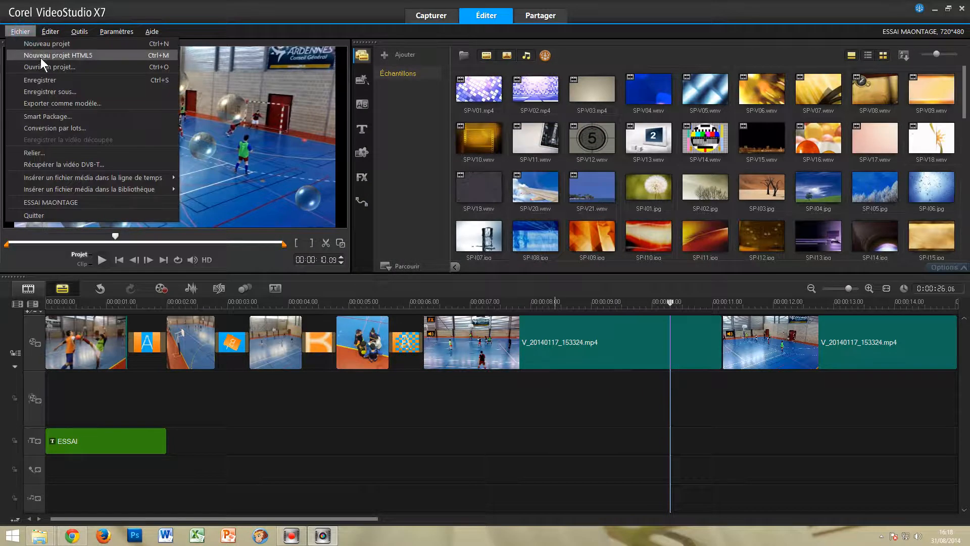
click(47, 92)
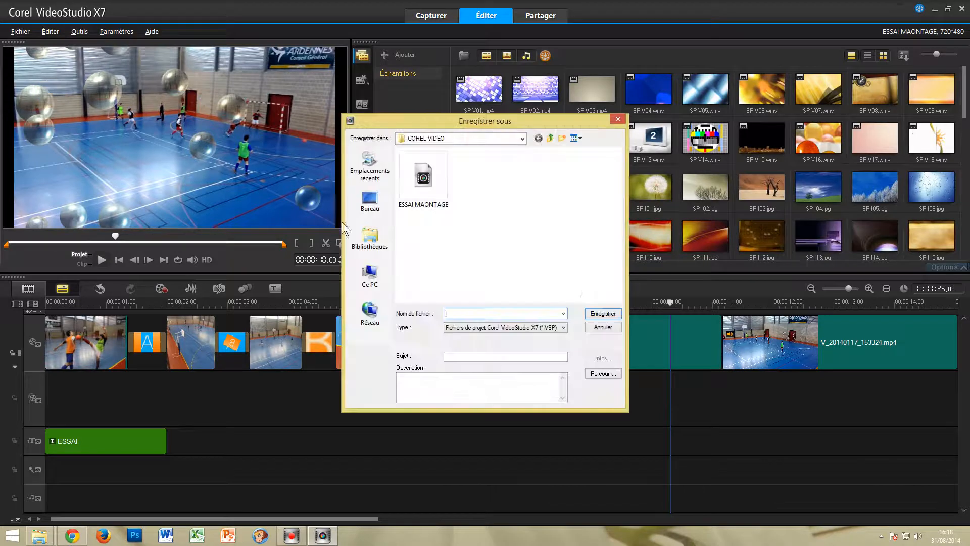
click(599, 327)
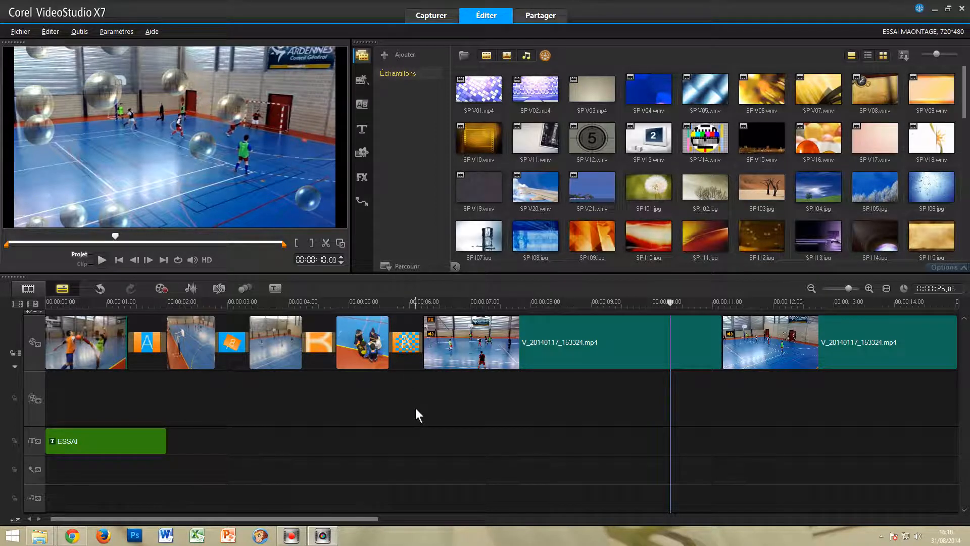
Review the capture, editing and sharing workspaces, and preview the SP-V01.mp4 sample from the media library.
click(431, 16)
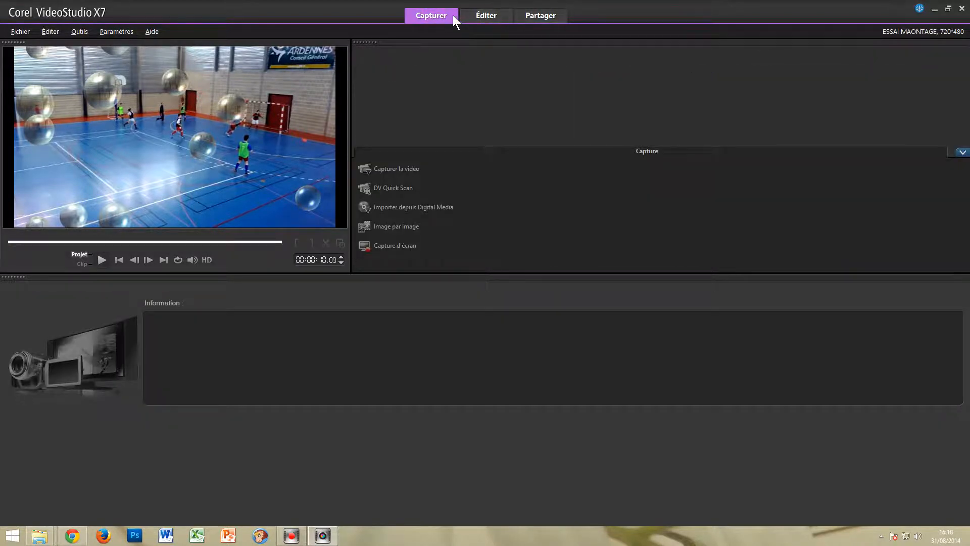
click(479, 17)
click(541, 14)
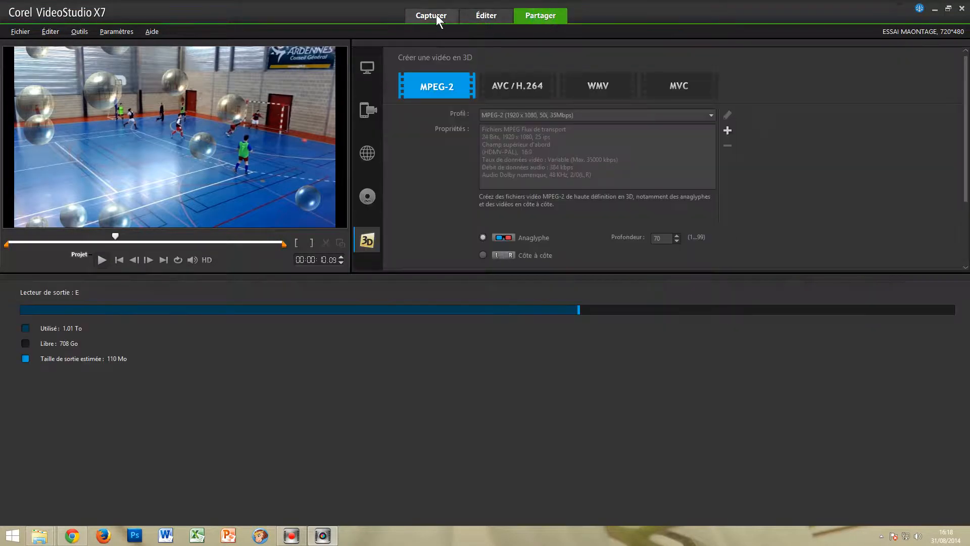
click(435, 15)
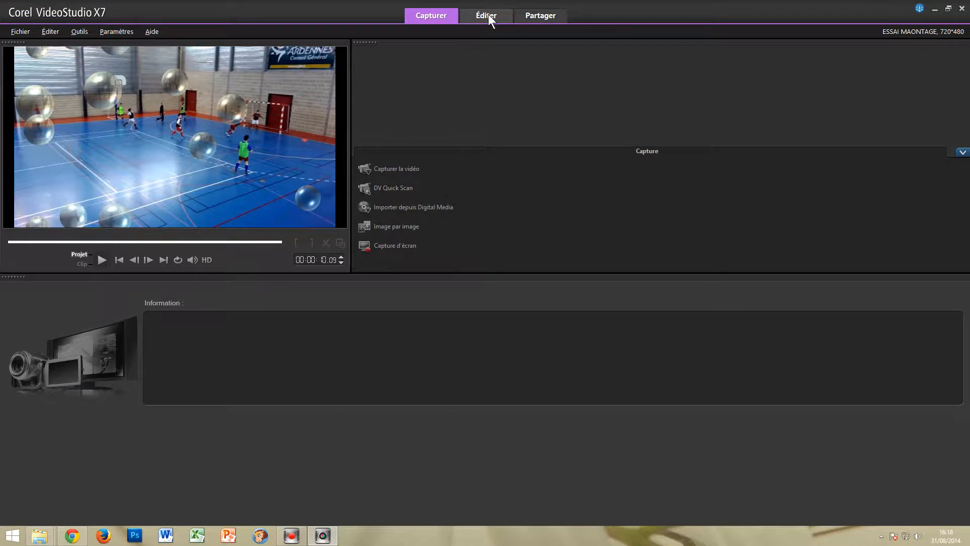
click(488, 15)
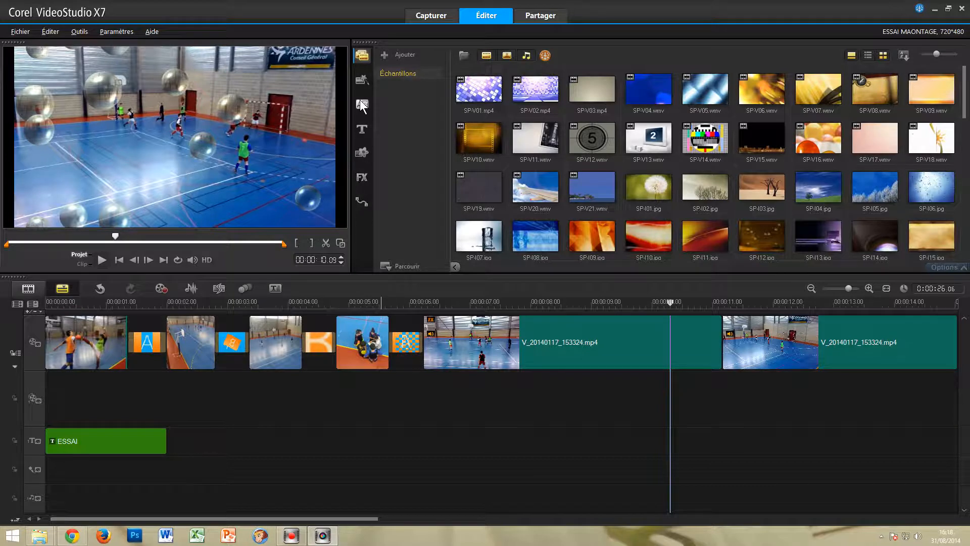
click(484, 93)
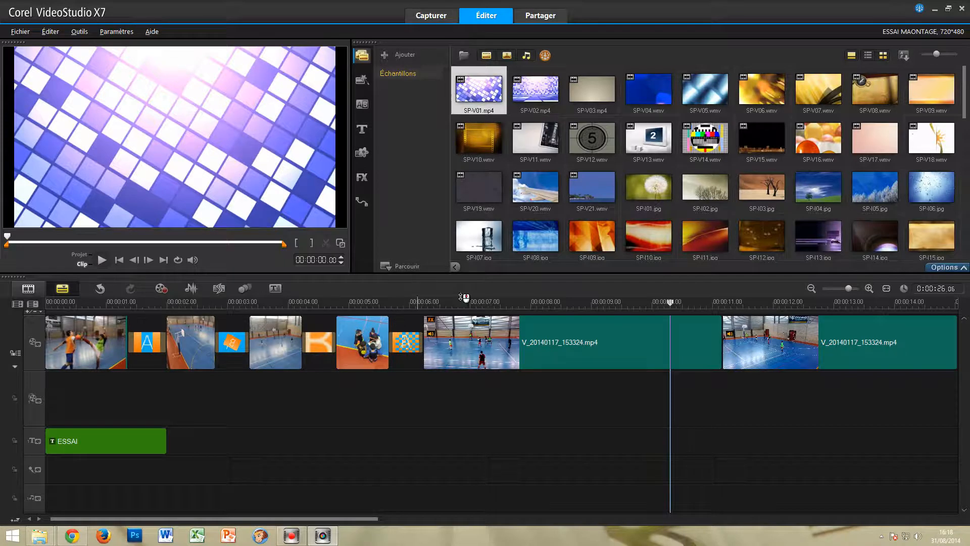
Review the computer output settings for the ESSAI video from format to file location, and minimize the program window.
click(544, 16)
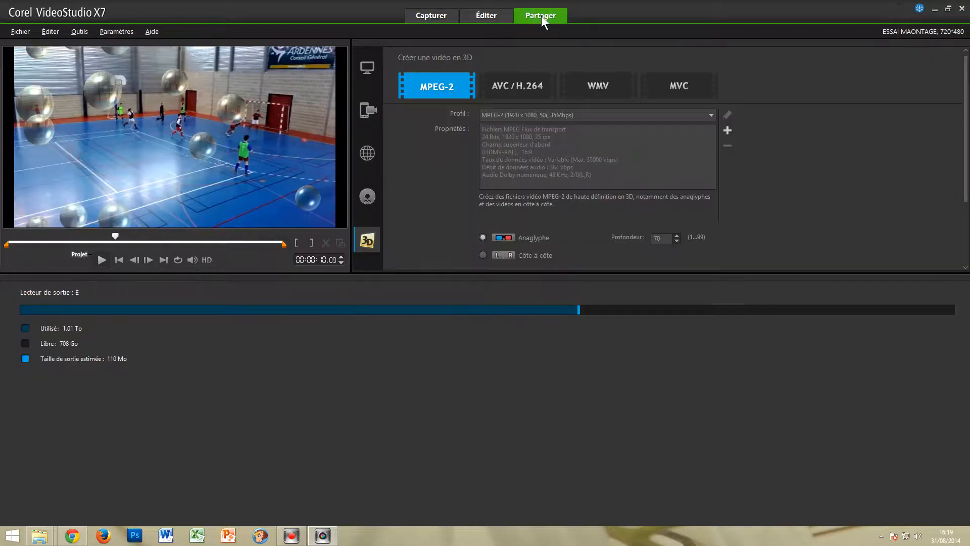
click(373, 71)
scroll(869, 144, up, 3)
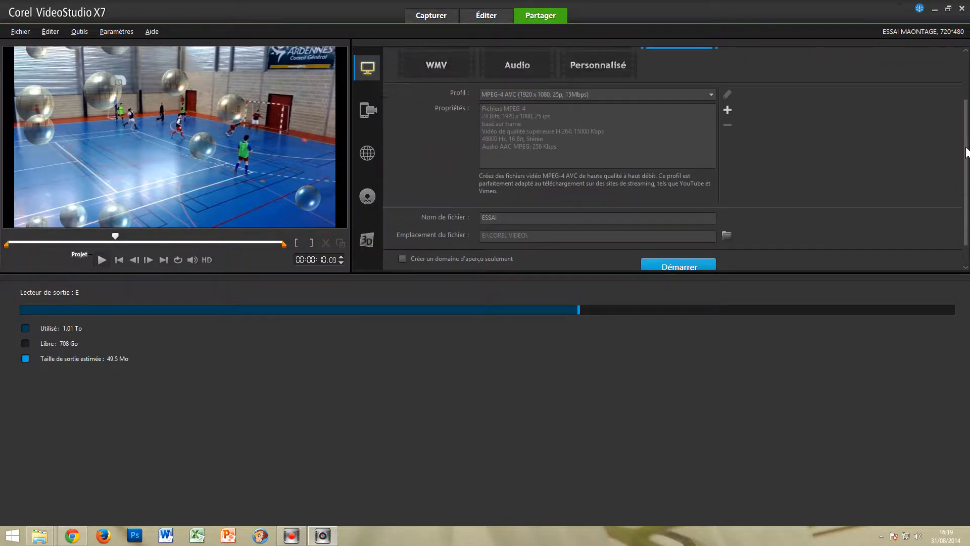
mouse_move(969, 97)
mouse_down()
mouse_move(967, 154)
mouse_move(966, 97)
mouse_up()
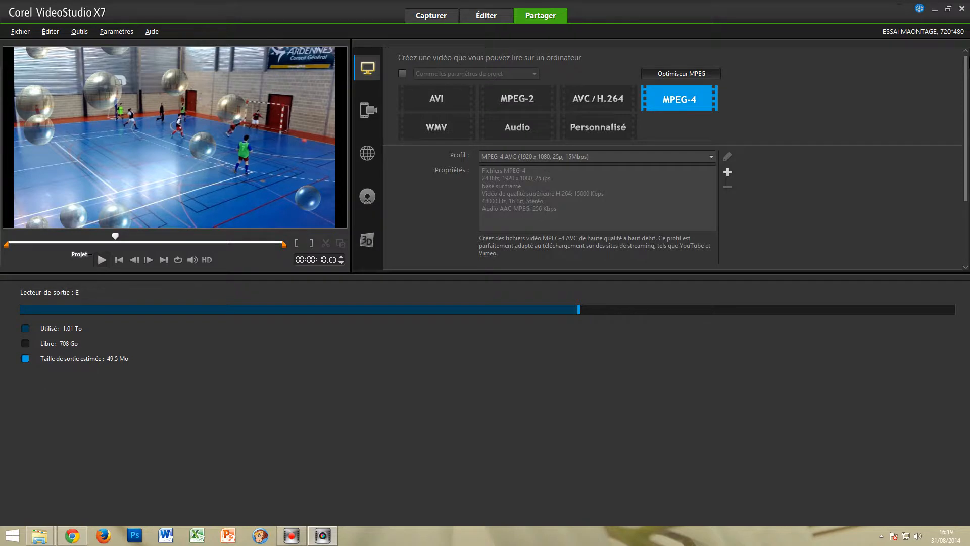
scroll(750, 101, down, 3)
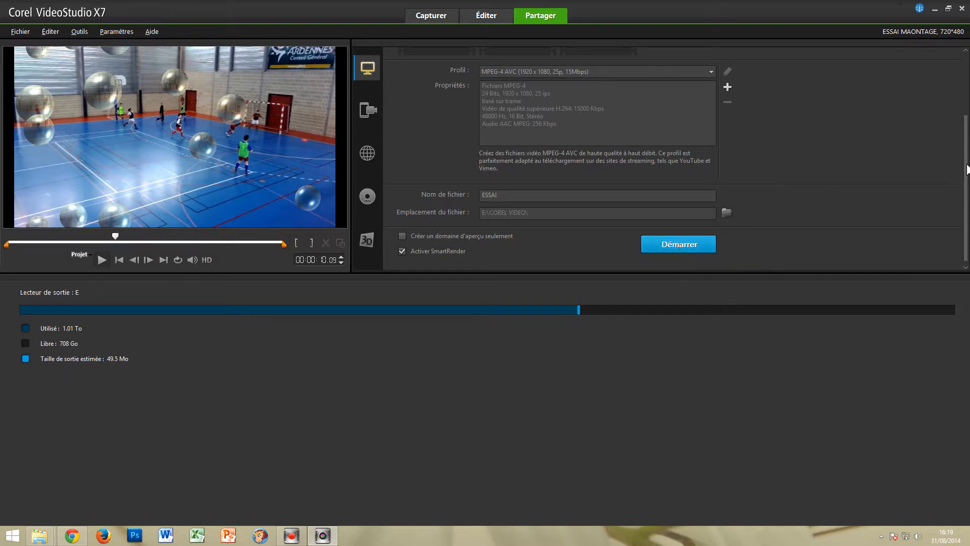
scroll(968, 93, up, 3)
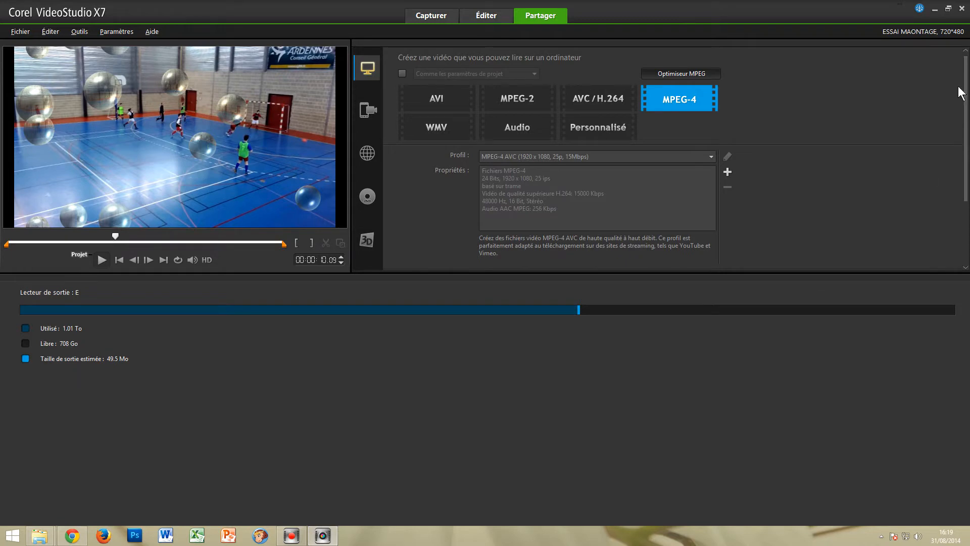
click(934, 9)
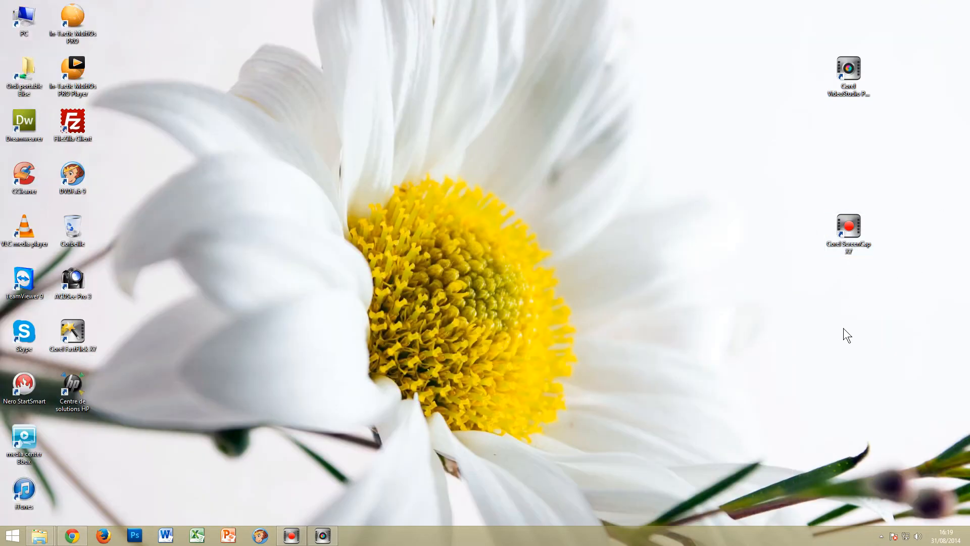